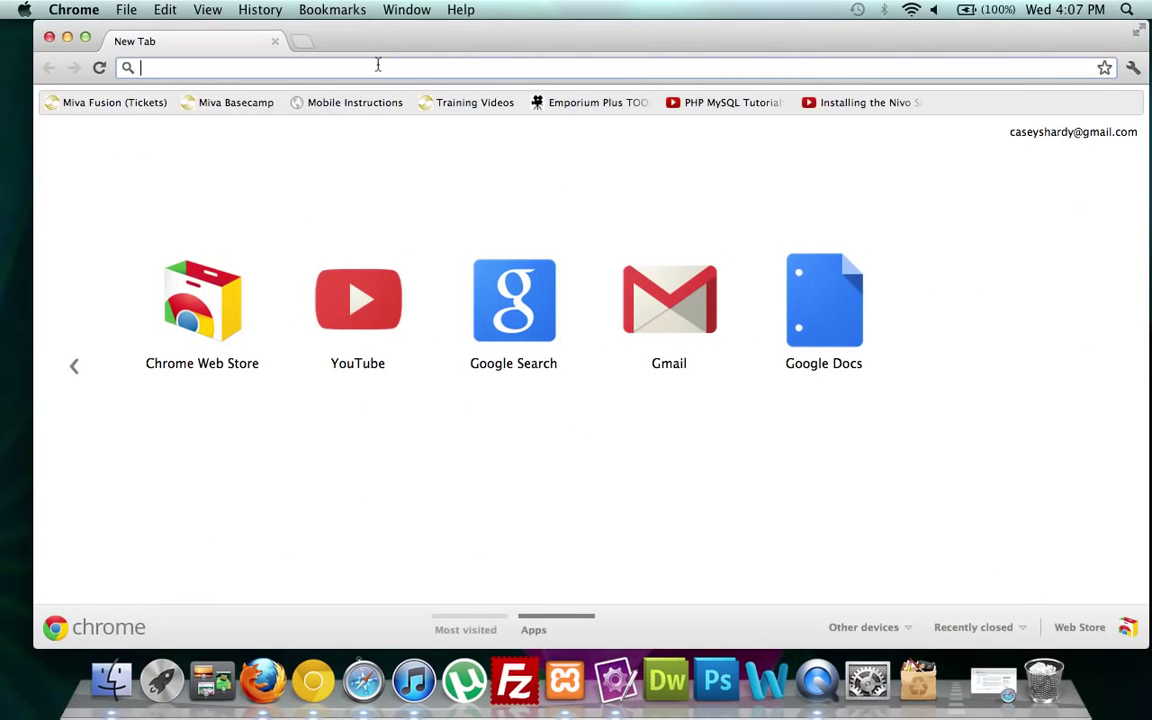
Go to wordpress.org and download the WordPress 3.4 zip from its download page.
text(goog)
key(BackSpace)
key(BackSpace)
key(BackSpace)
key(BackSpace)
key(BackSpace)
text(word)
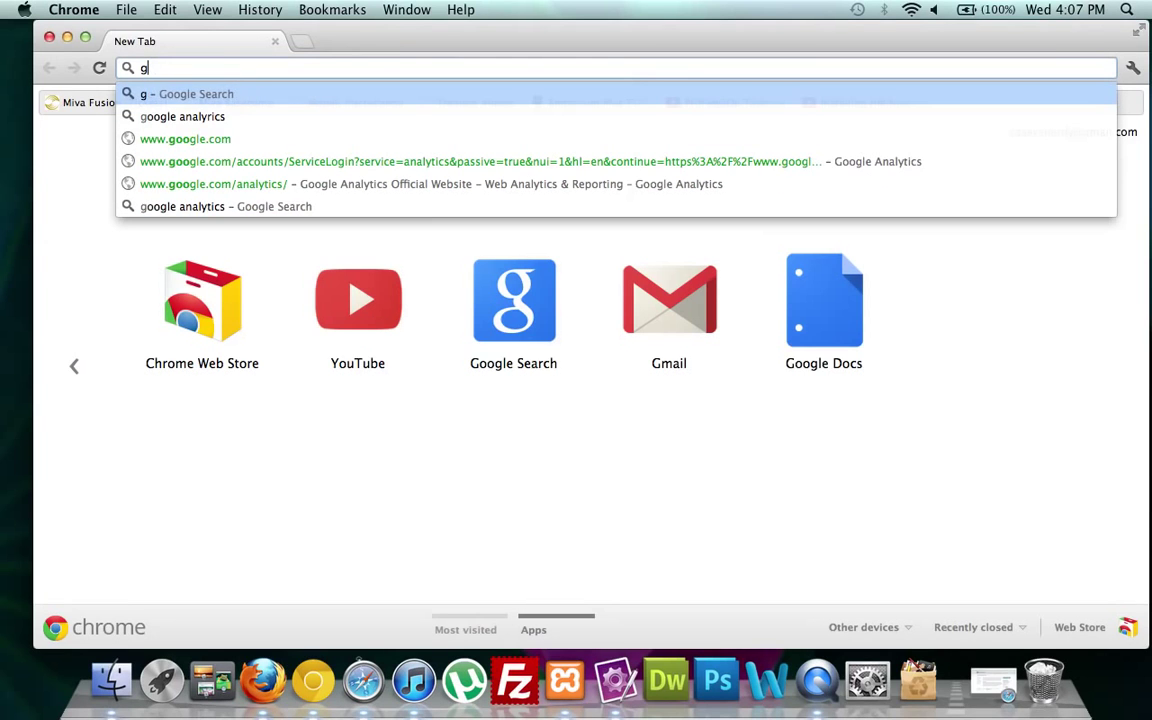
text(press.org)
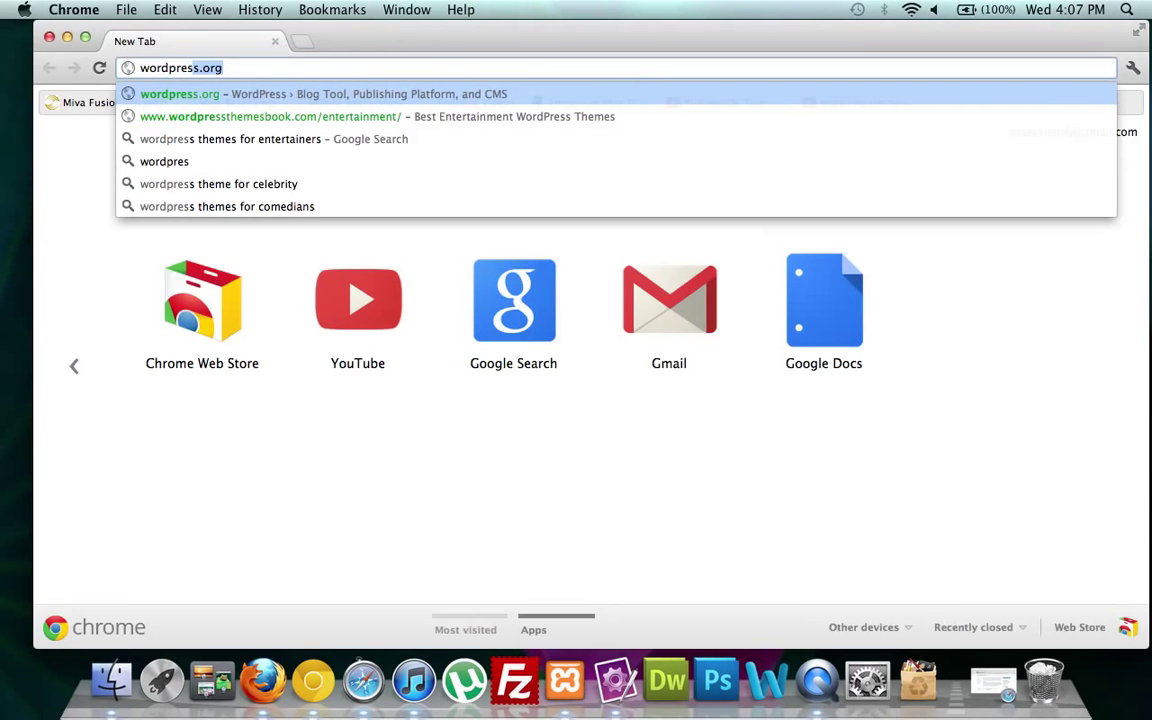
key(Return)
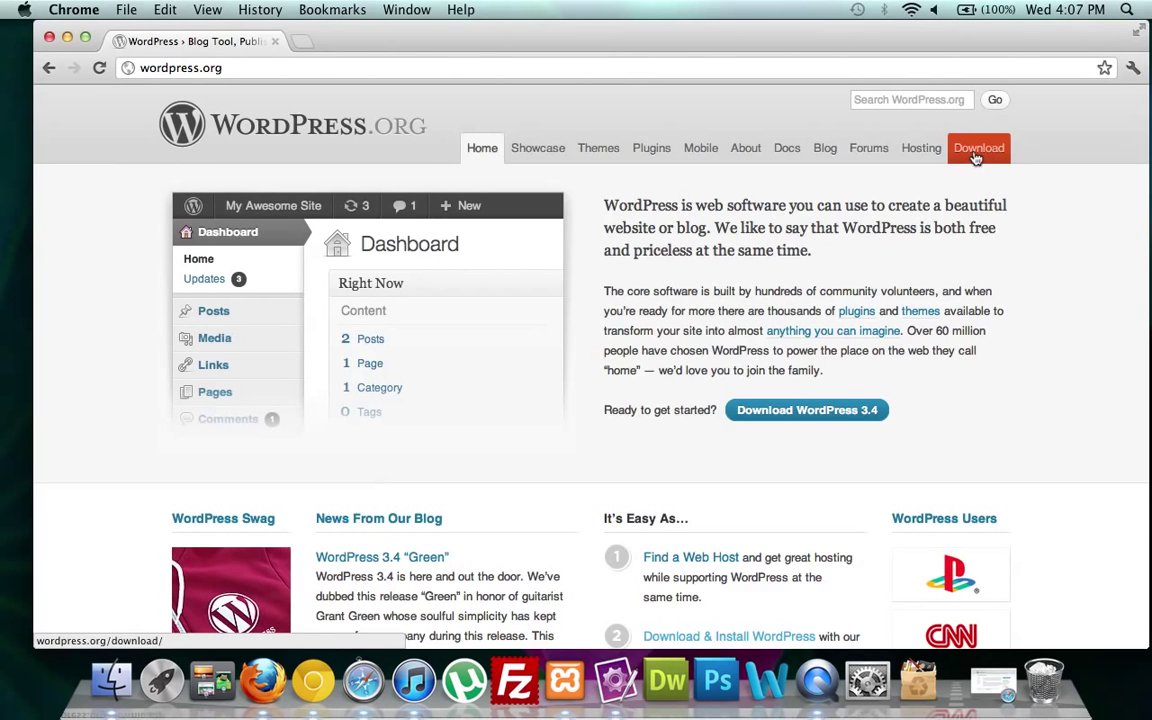
click(810, 410)
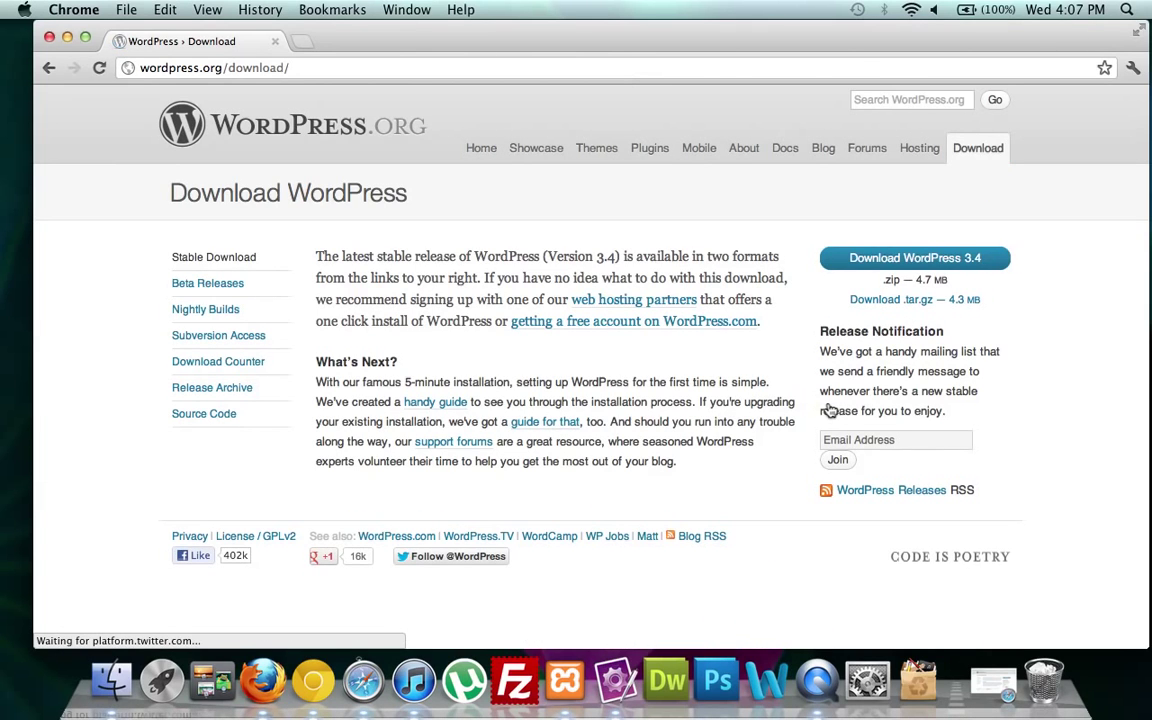
click(899, 262)
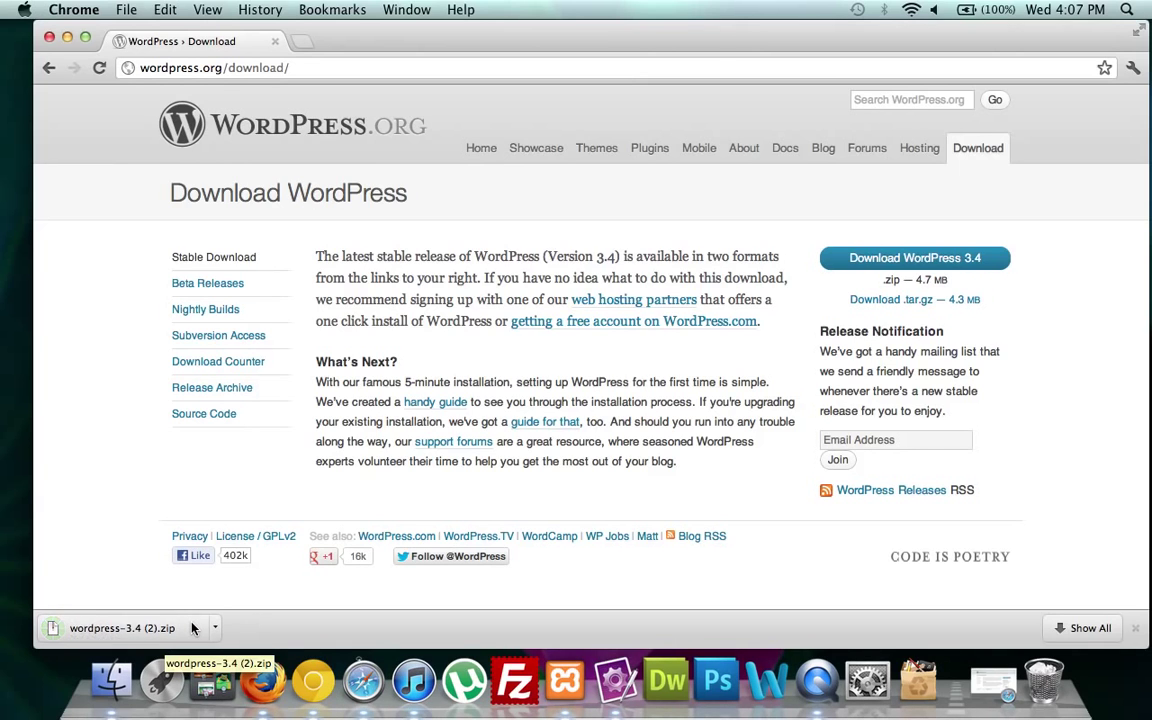
Unpack the WordPress zip and move the extracted wordpress-1 folder onto the desktop.
click(173, 628)
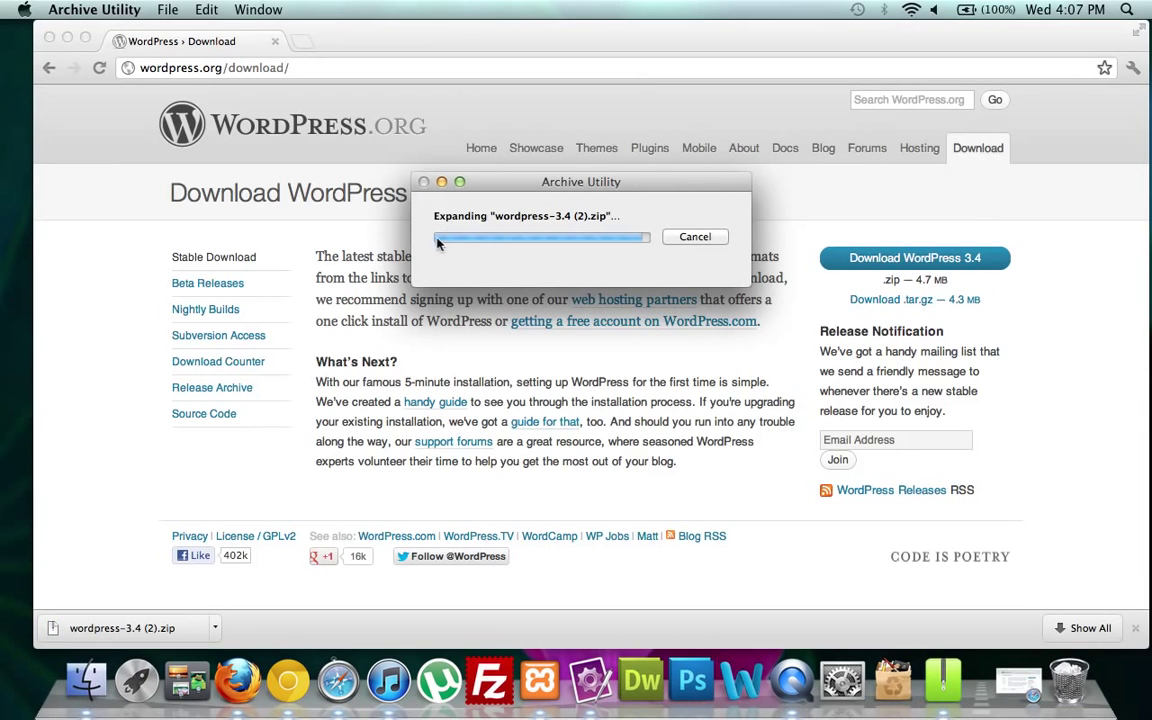
click(49, 37)
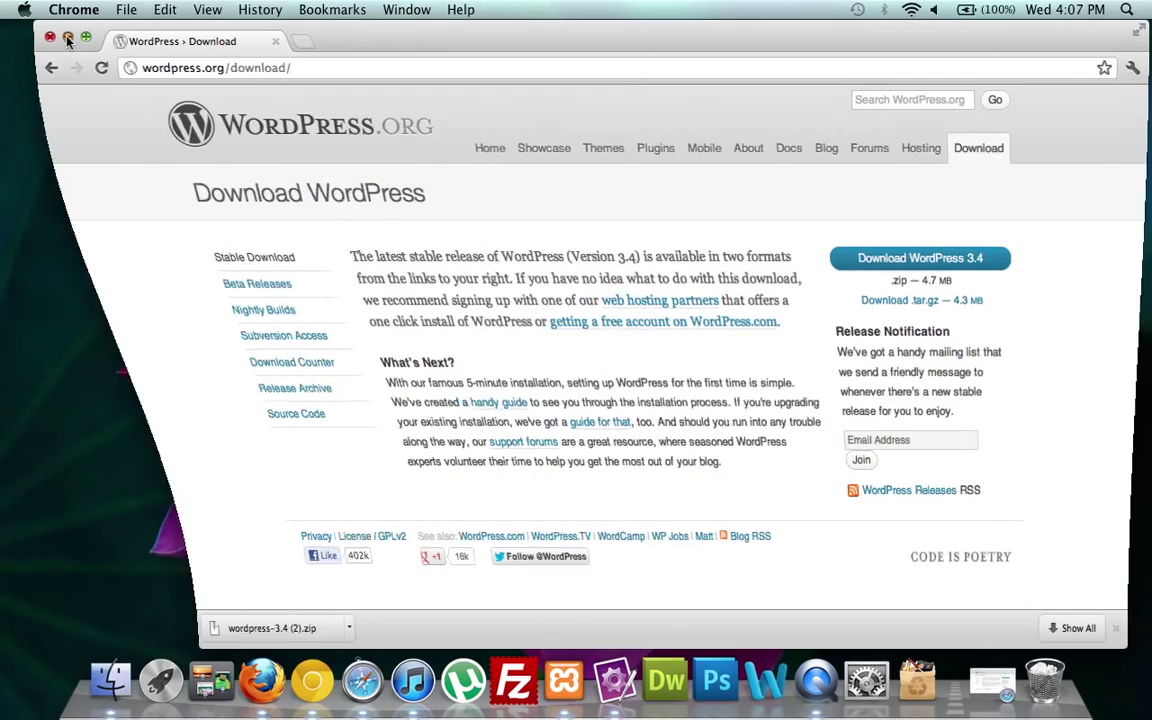
click(489, 226)
scroll(566, 270, up, 15)
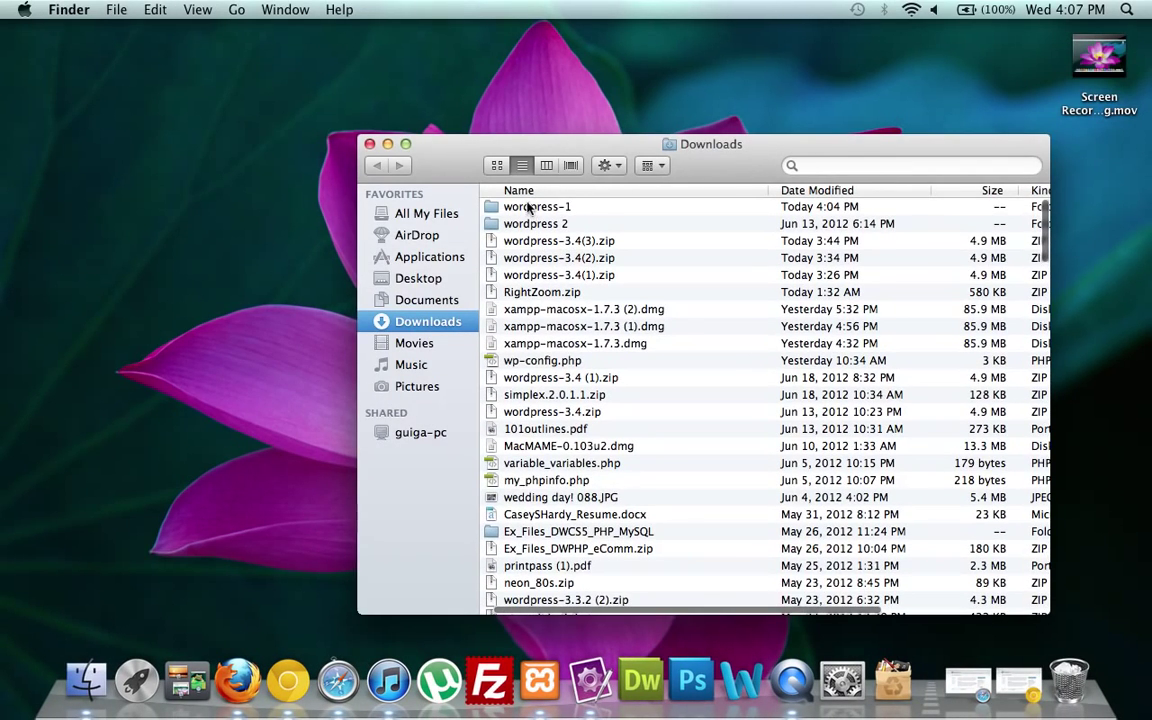
click(529, 207)
drag(520, 207, 141, 130)
Rename the desktop folder to 'wordpress' and close the Downloads window.
click(105, 168)
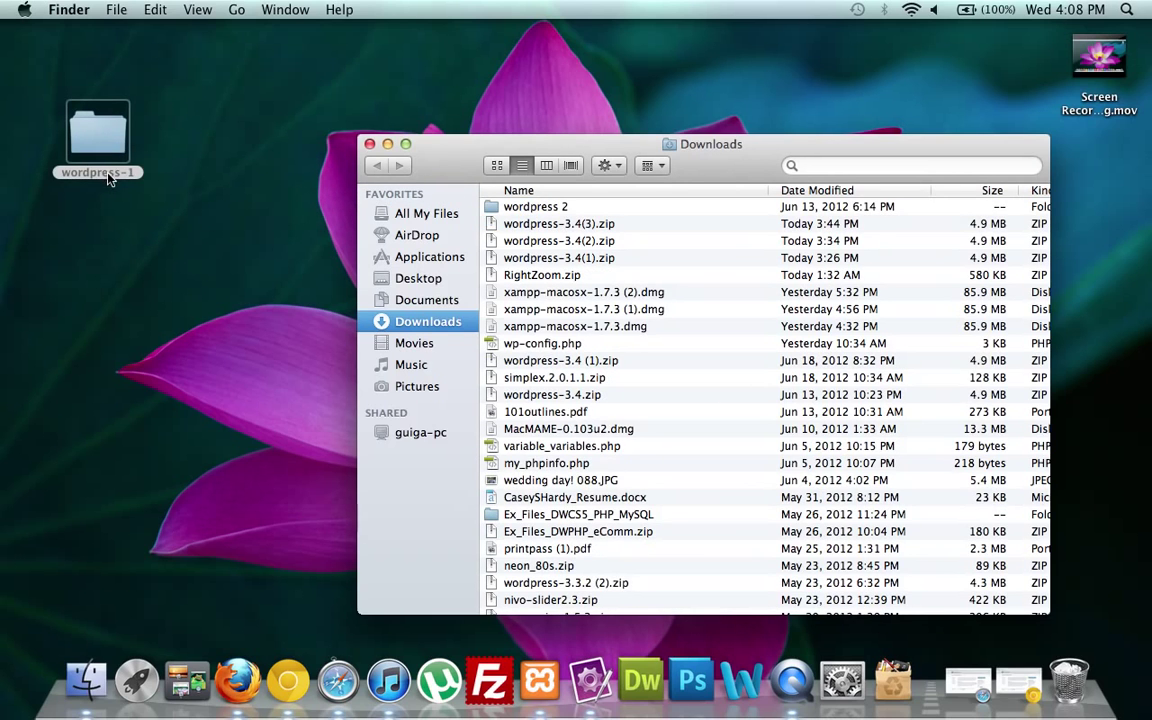
click(110, 176)
key(Return)
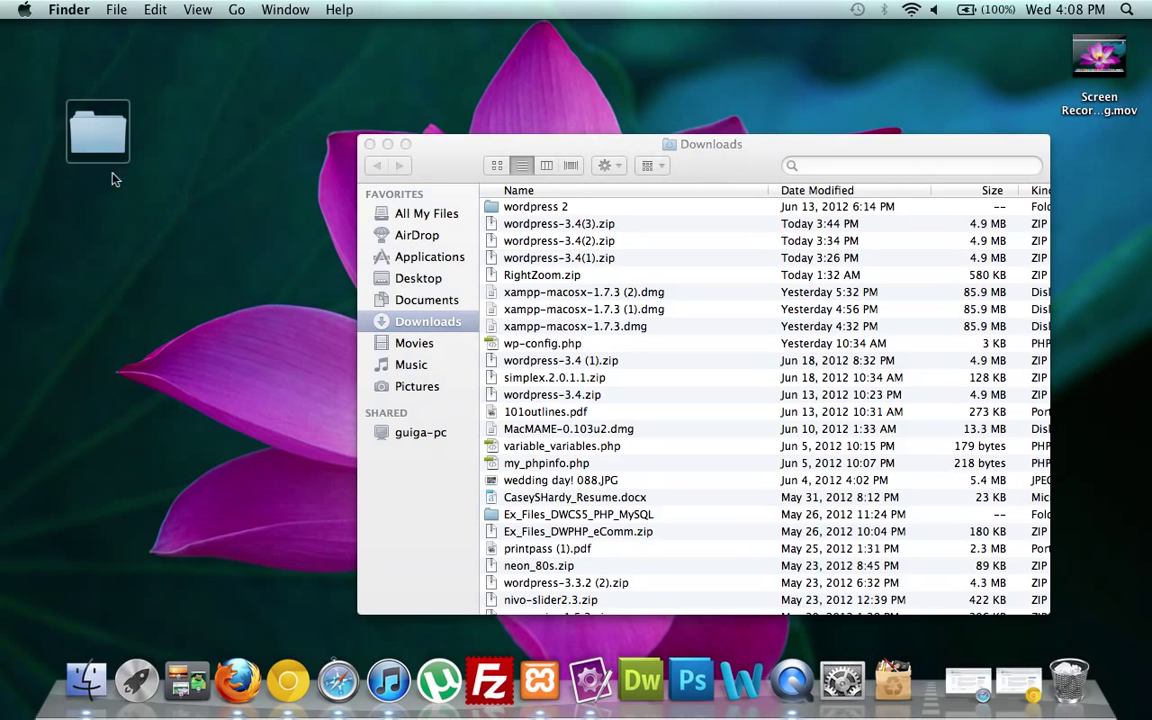
text(wordpress)
click(152, 290)
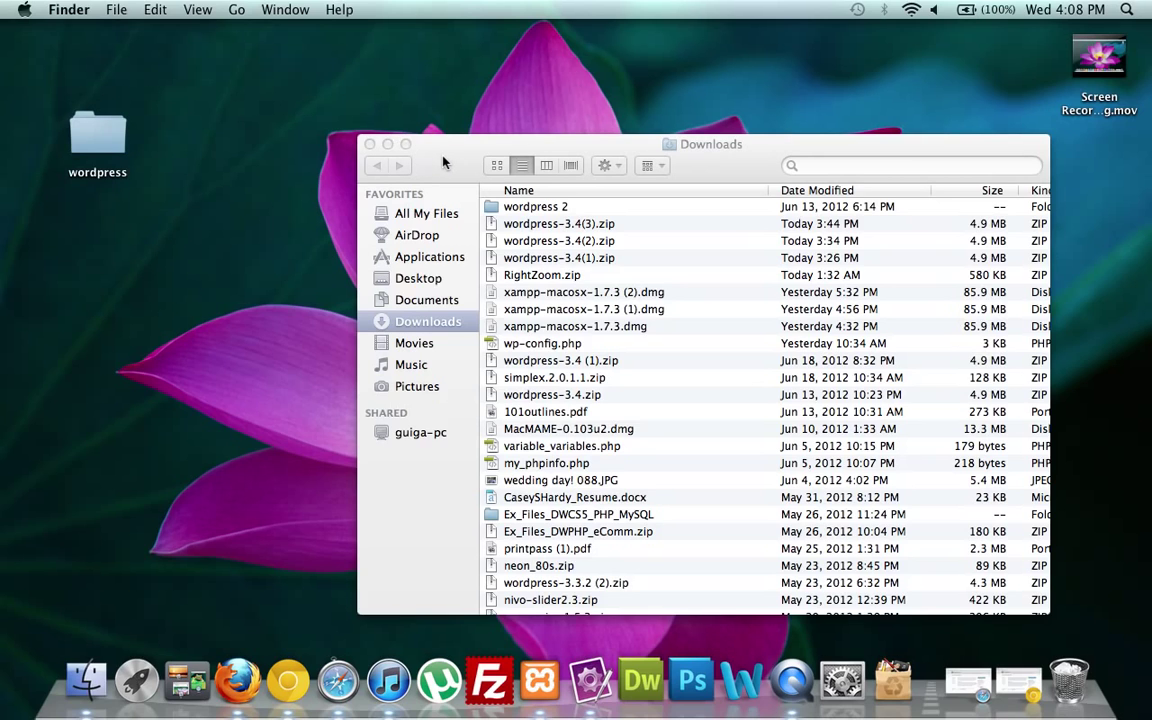
click(369, 145)
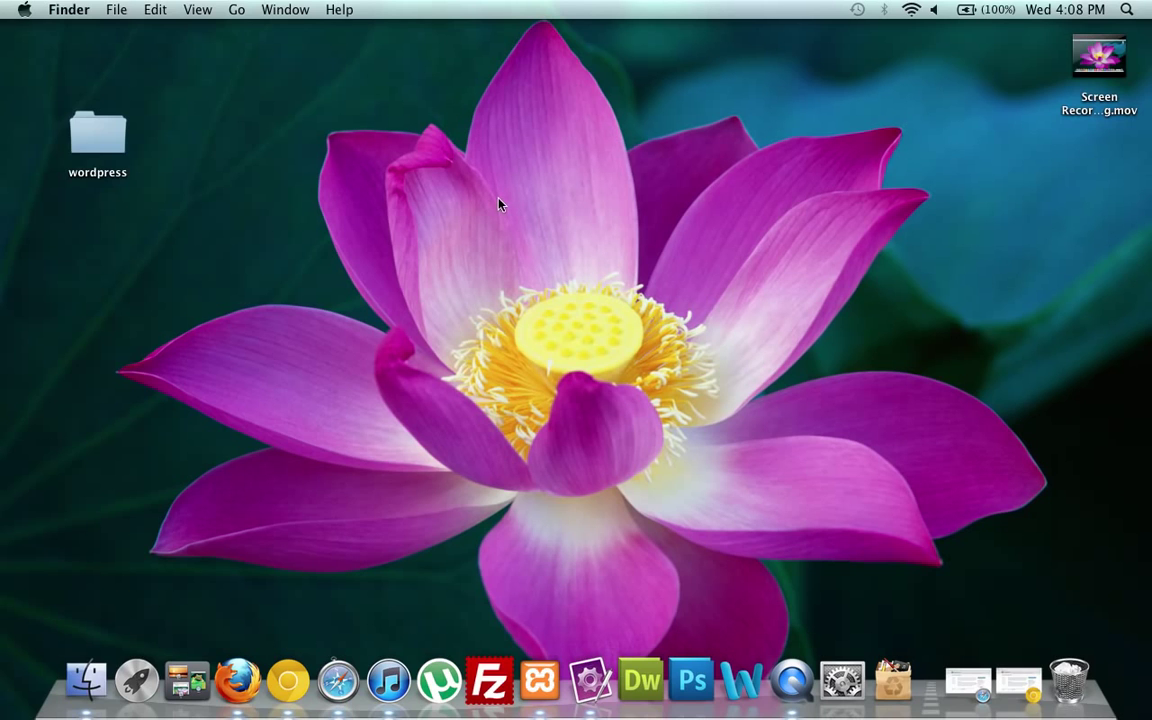
Launch XAMPP Control and start Apache and MySQL, entering the administrator password.
click(539, 678)
click(146, 559)
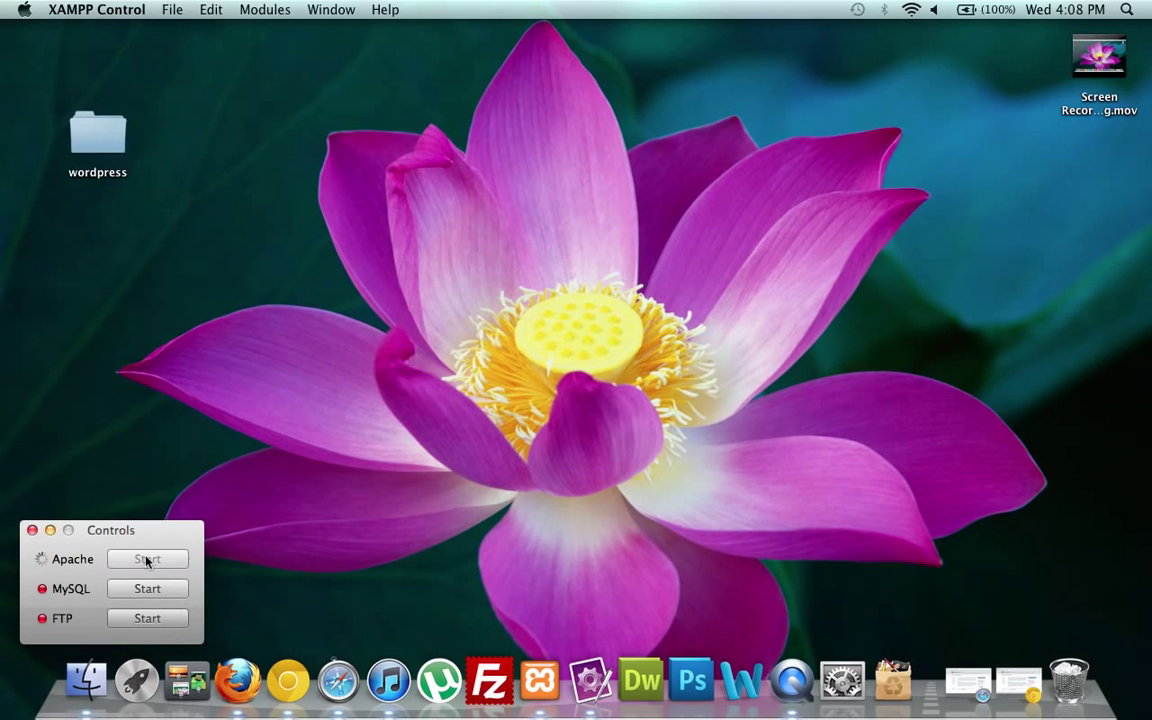
text(•••••••••)
key(Return)
click(135, 589)
Bring Chrome back to the front and select its current address.
click(670, 478)
click(1018, 683)
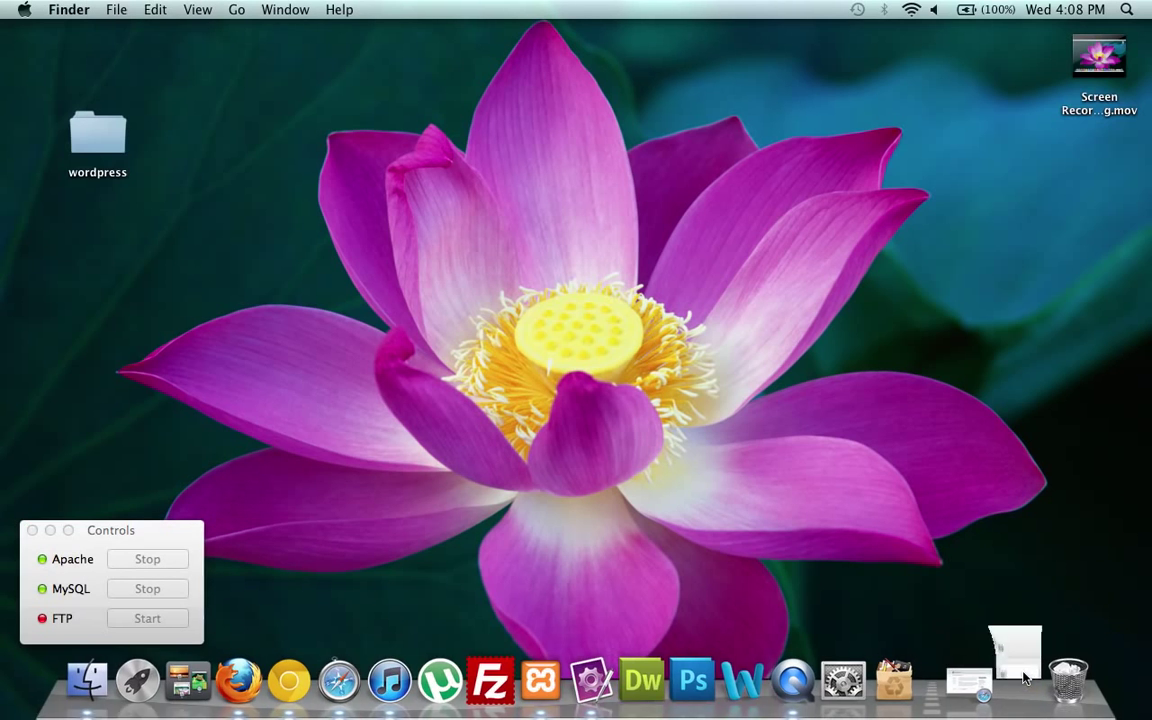
click(483, 66)
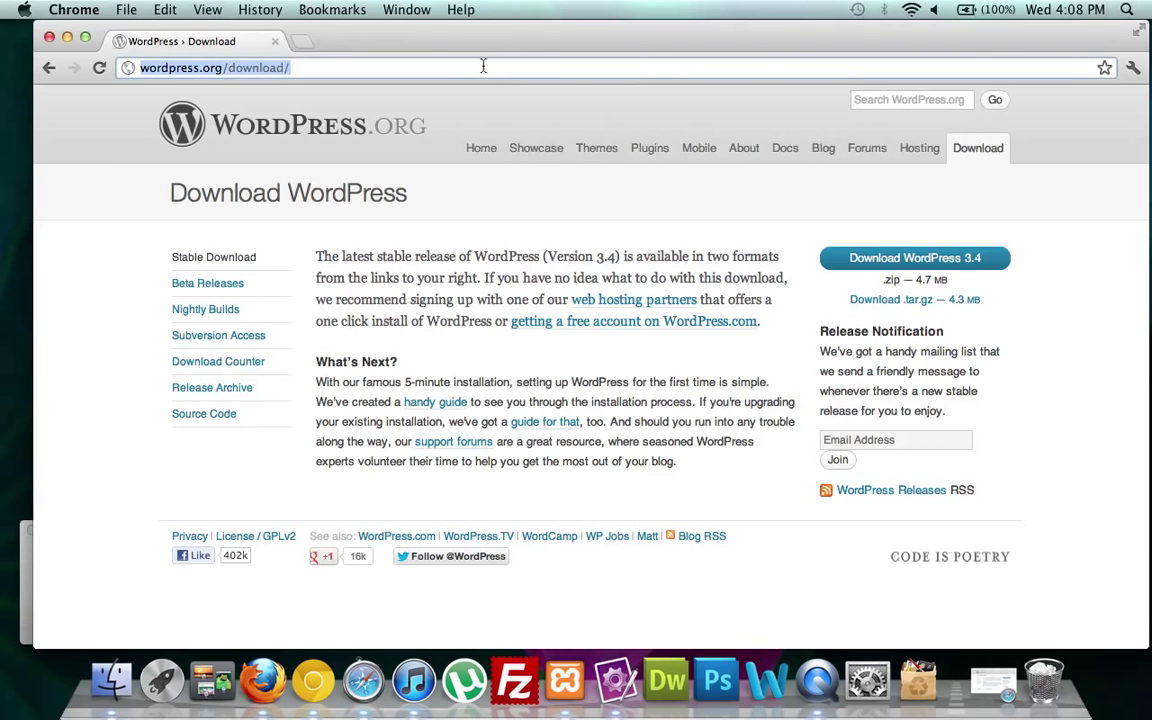
From localhost, open phpMyAdmin and create a database named 'fan', then minimize Chrome.
text(localhost)
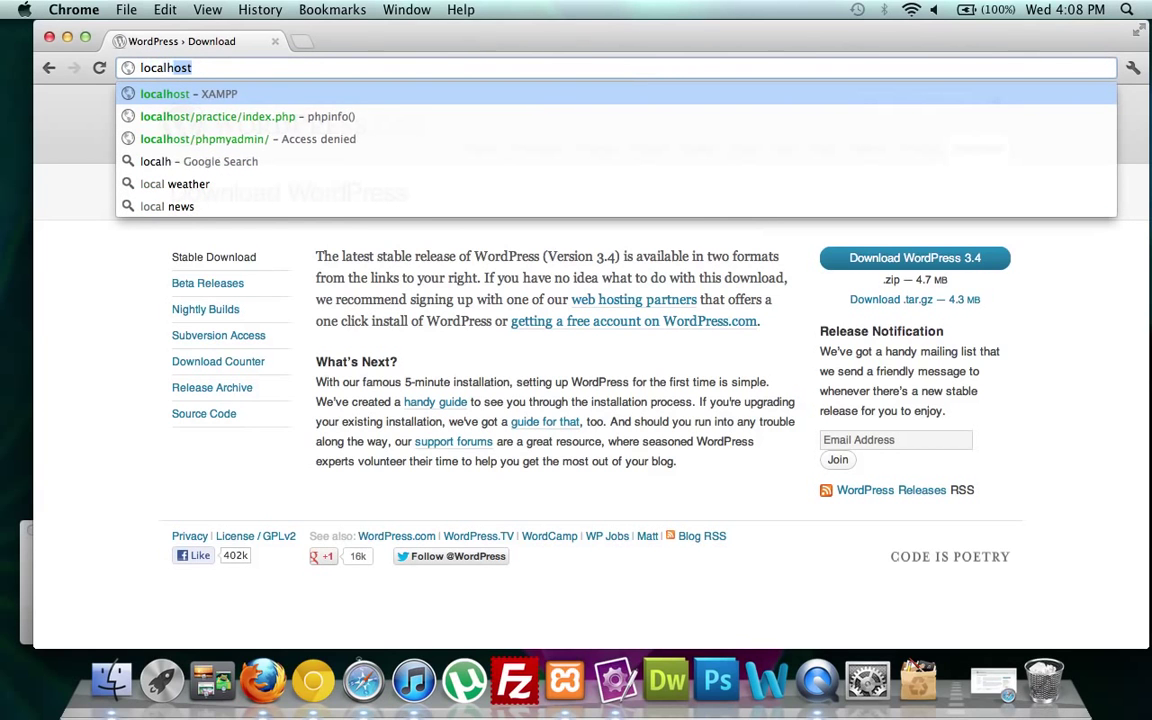
key(Return)
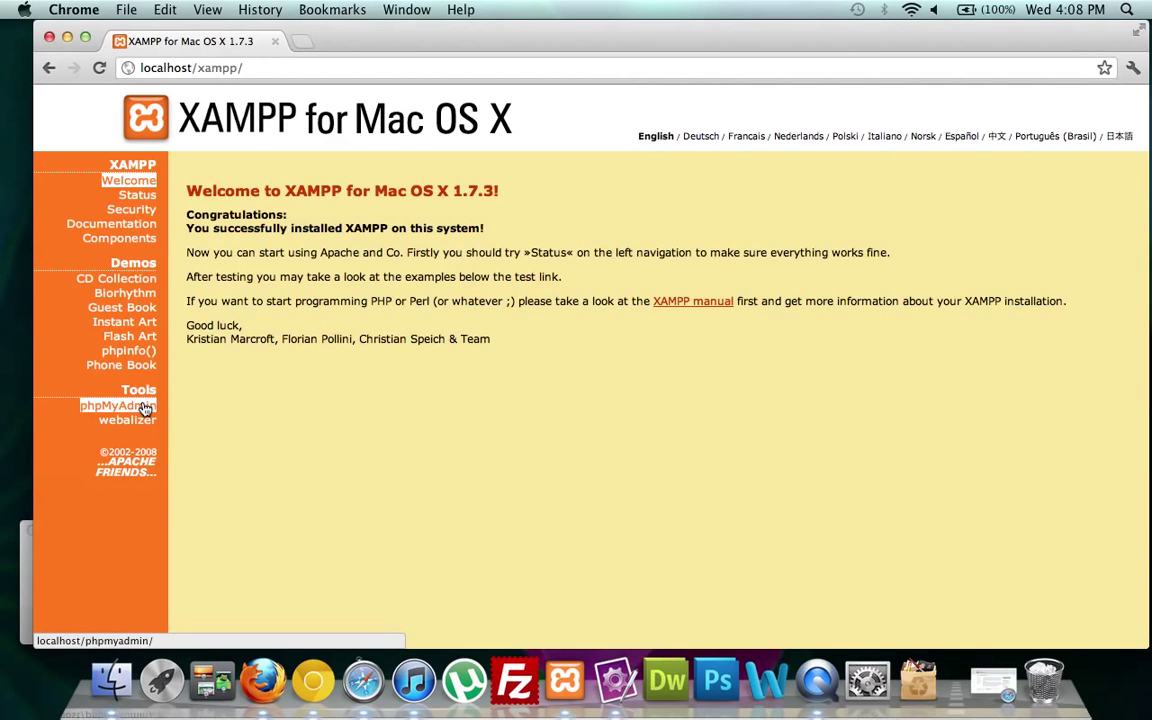
click(143, 407)
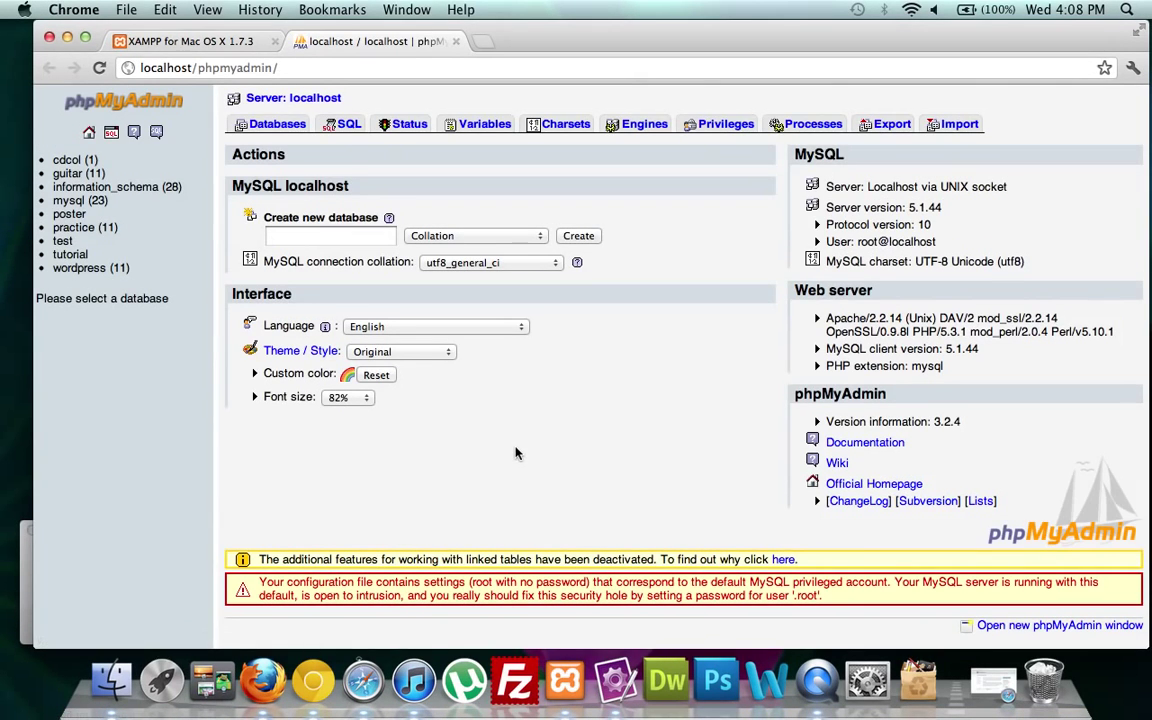
click(335, 238)
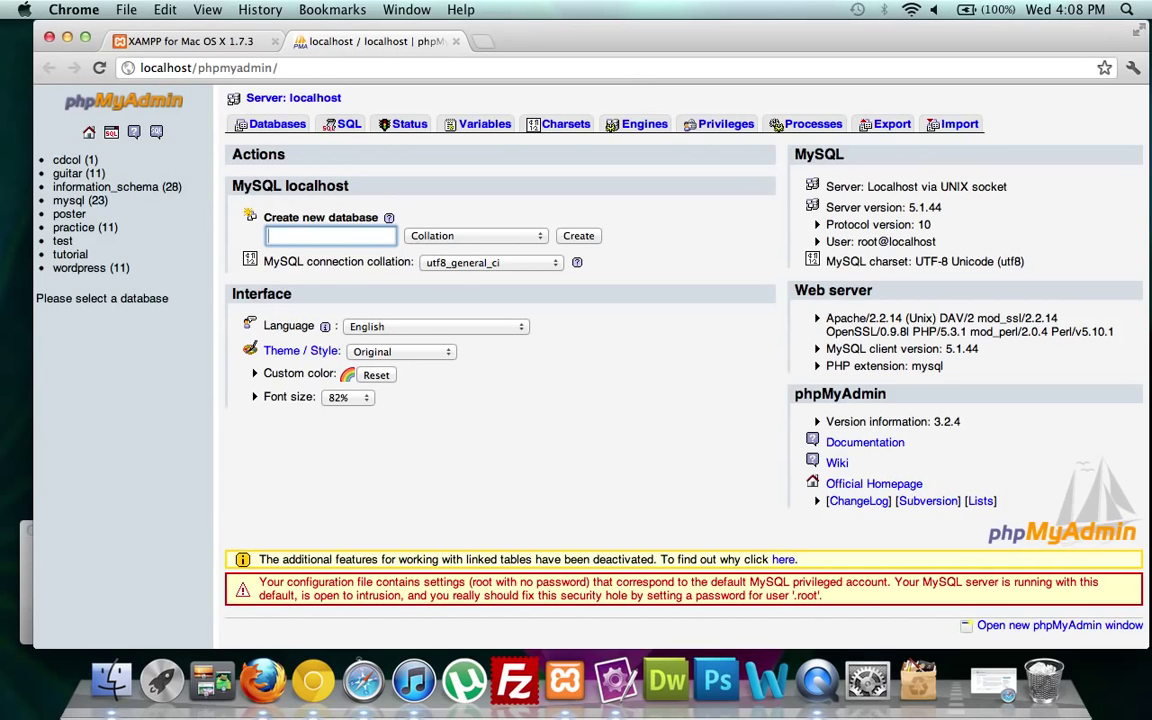
click(578, 235)
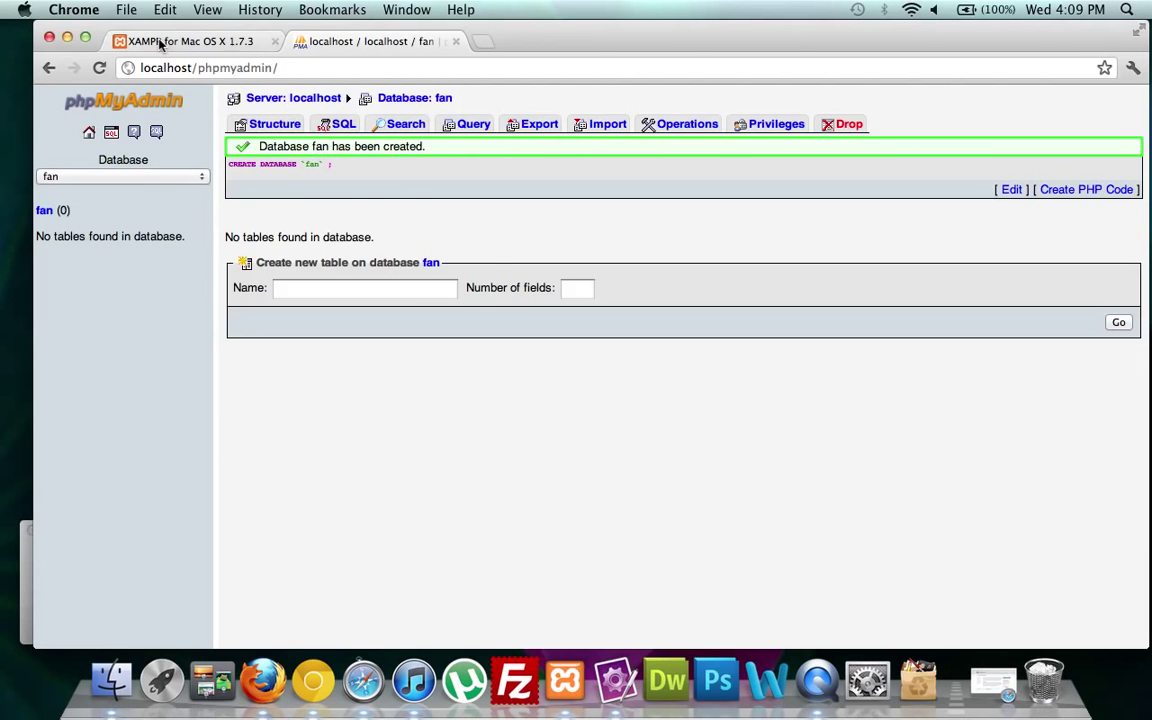
click(68, 38)
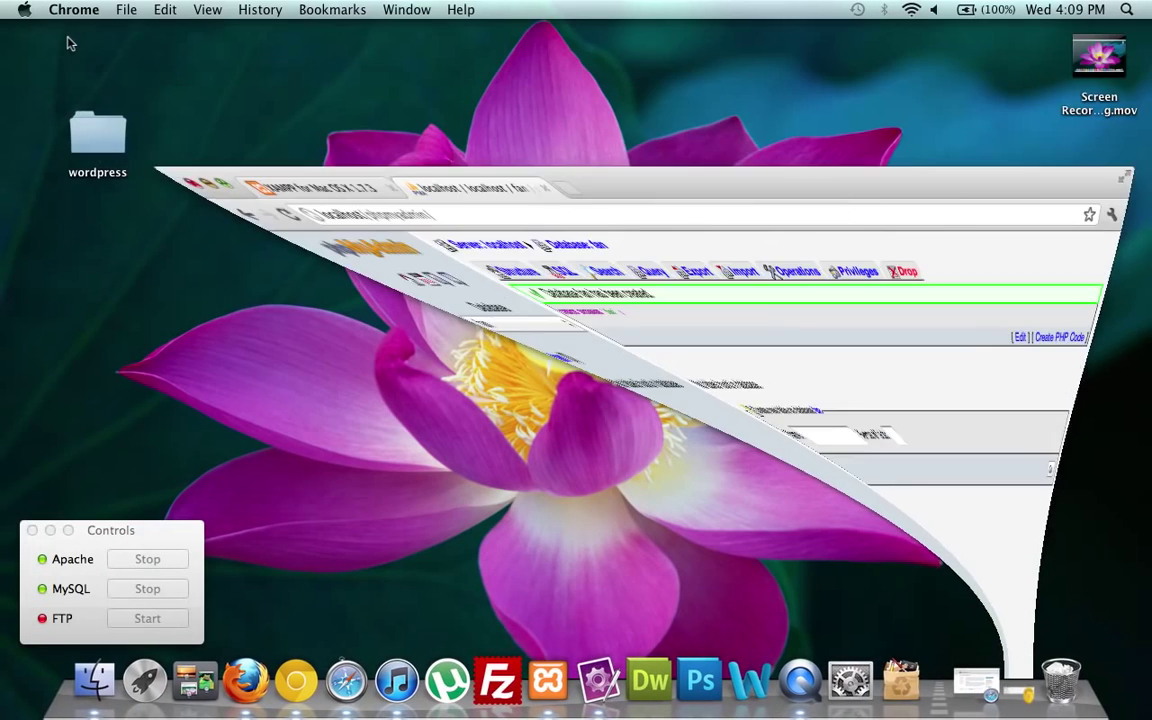
Open the wordpress folder and enlarge its window to show more files.
double_click(116, 150)
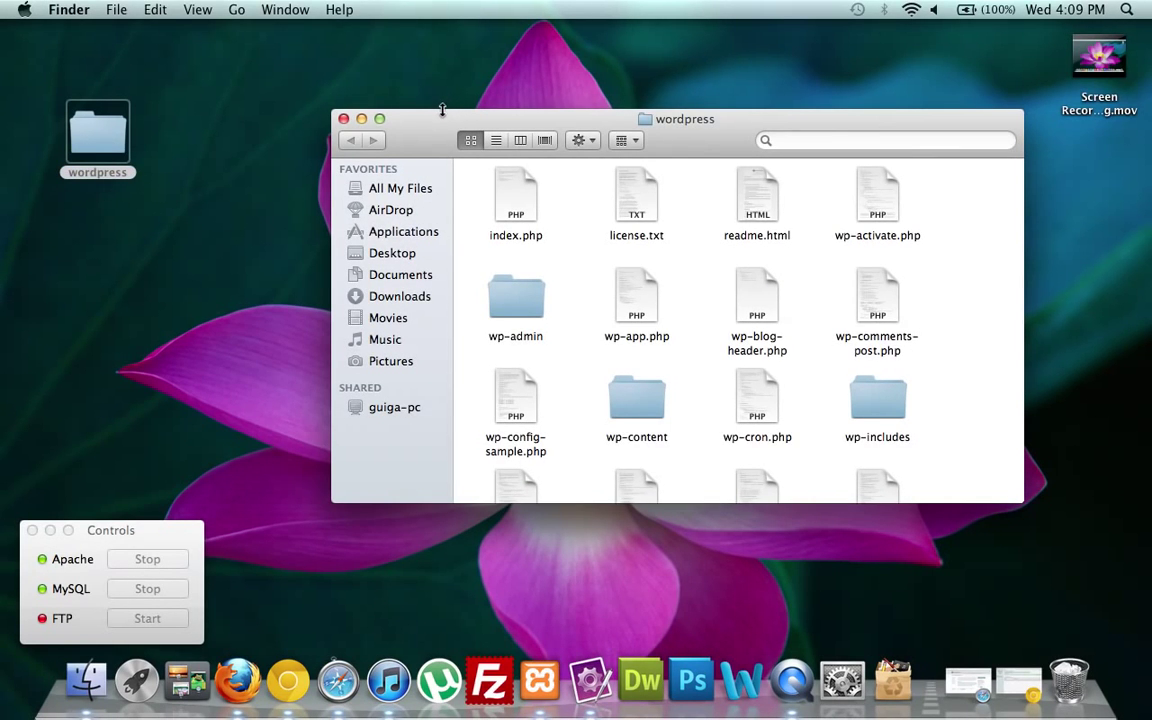
drag(441, 110, 440, 30)
drag(329, 217, 162, 195)
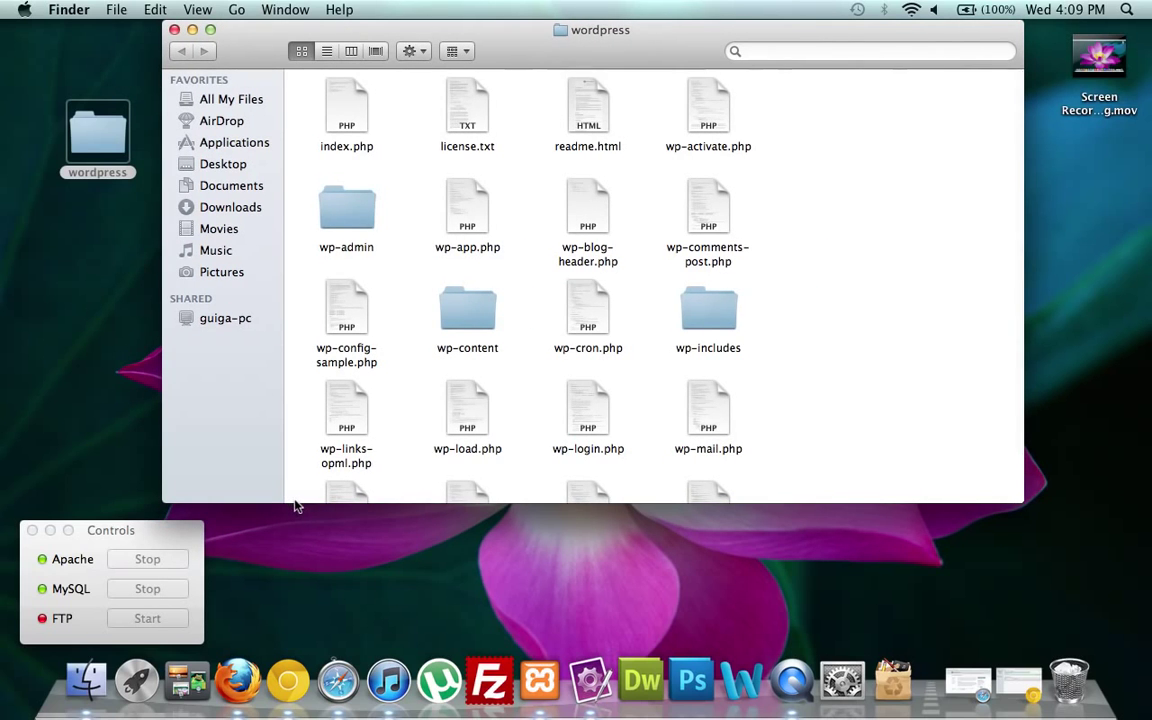
drag(295, 502, 297, 593)
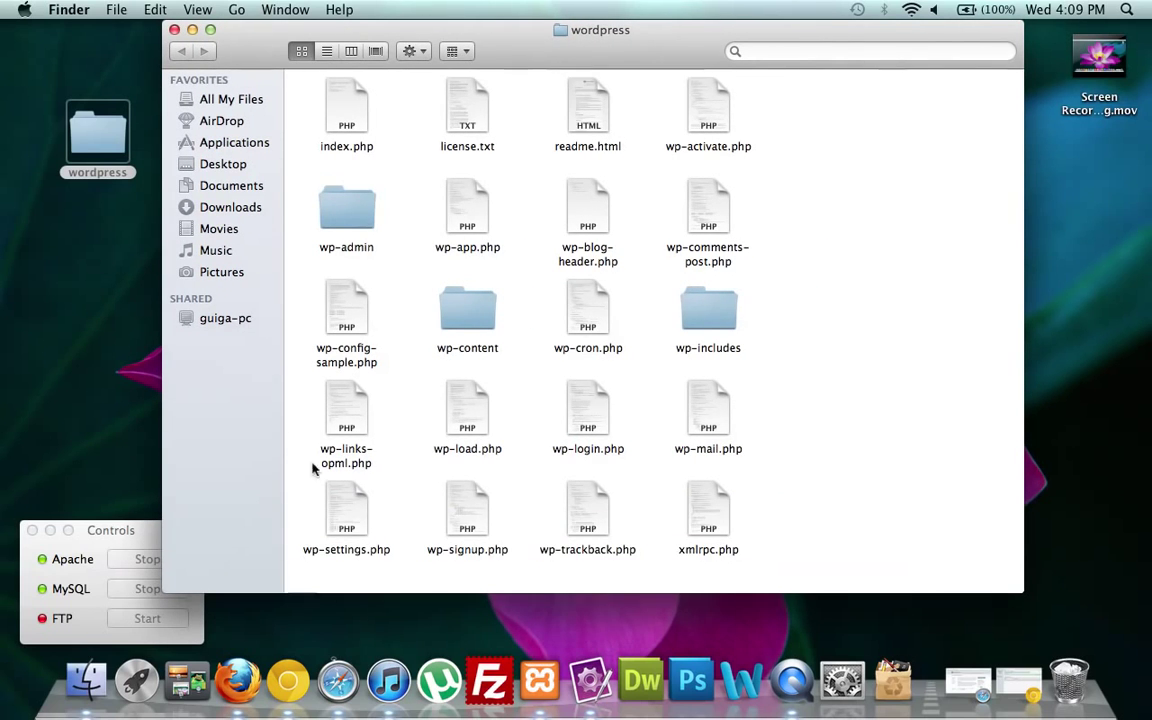
Open wp-config-sample.php with TextMate.
click(350, 305)
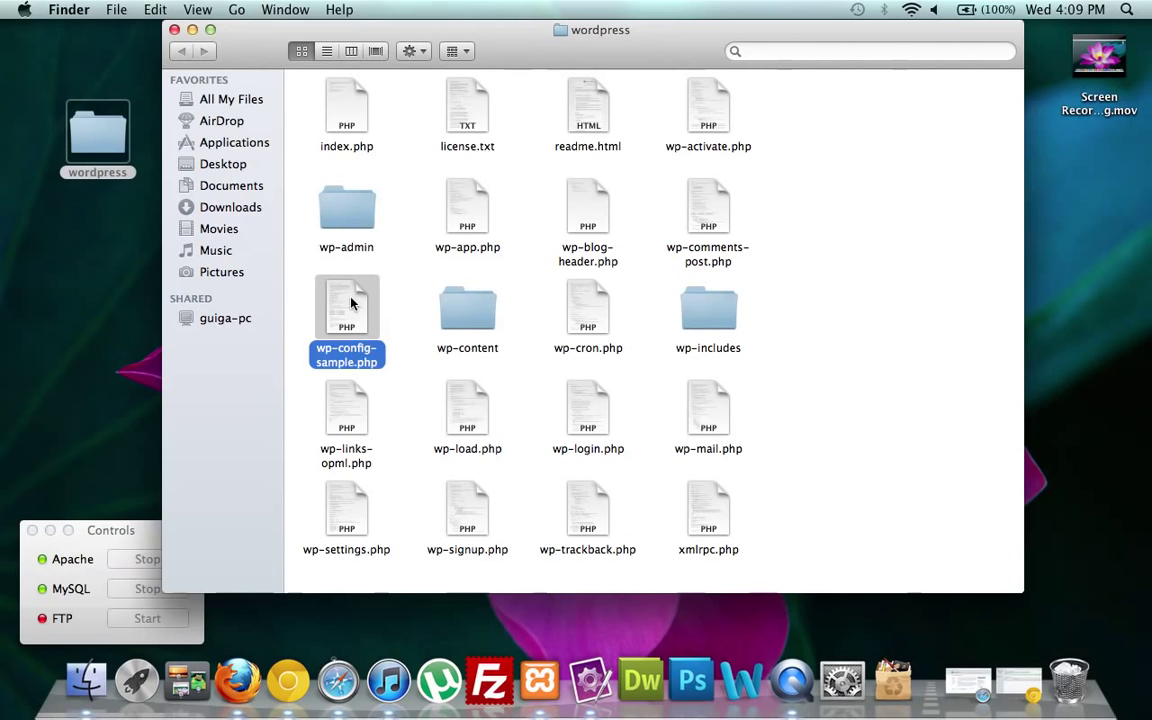
right_click(350, 304)
mouse_move(385, 324)
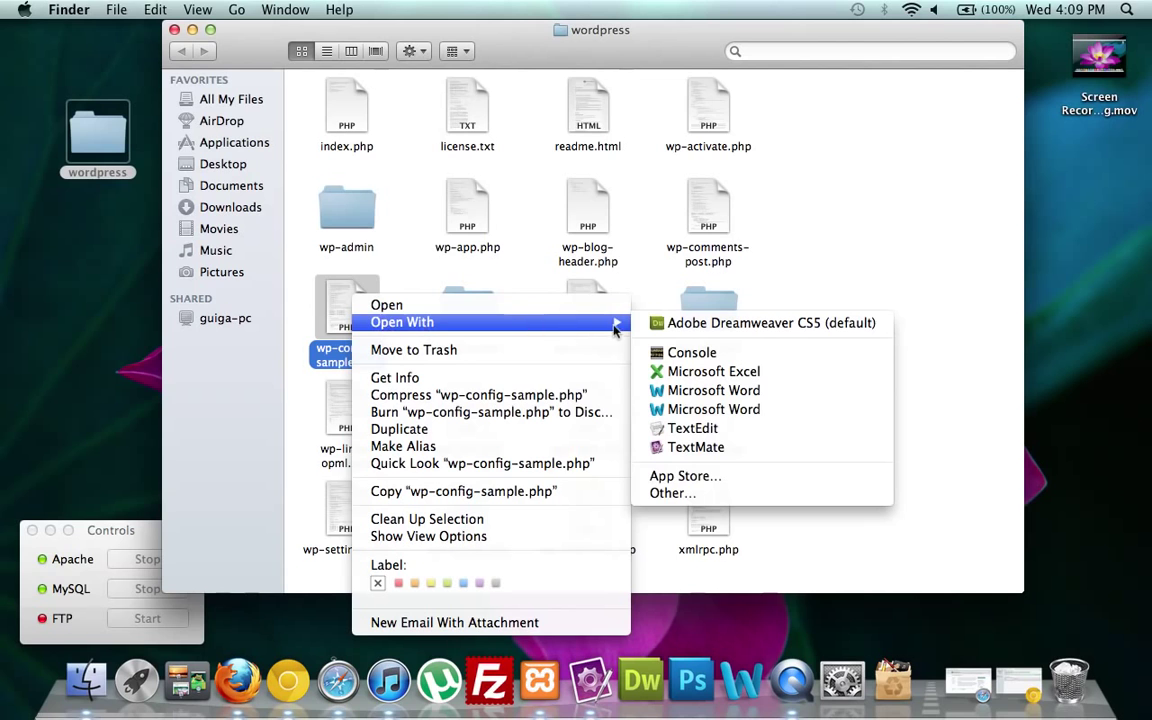
click(712, 447)
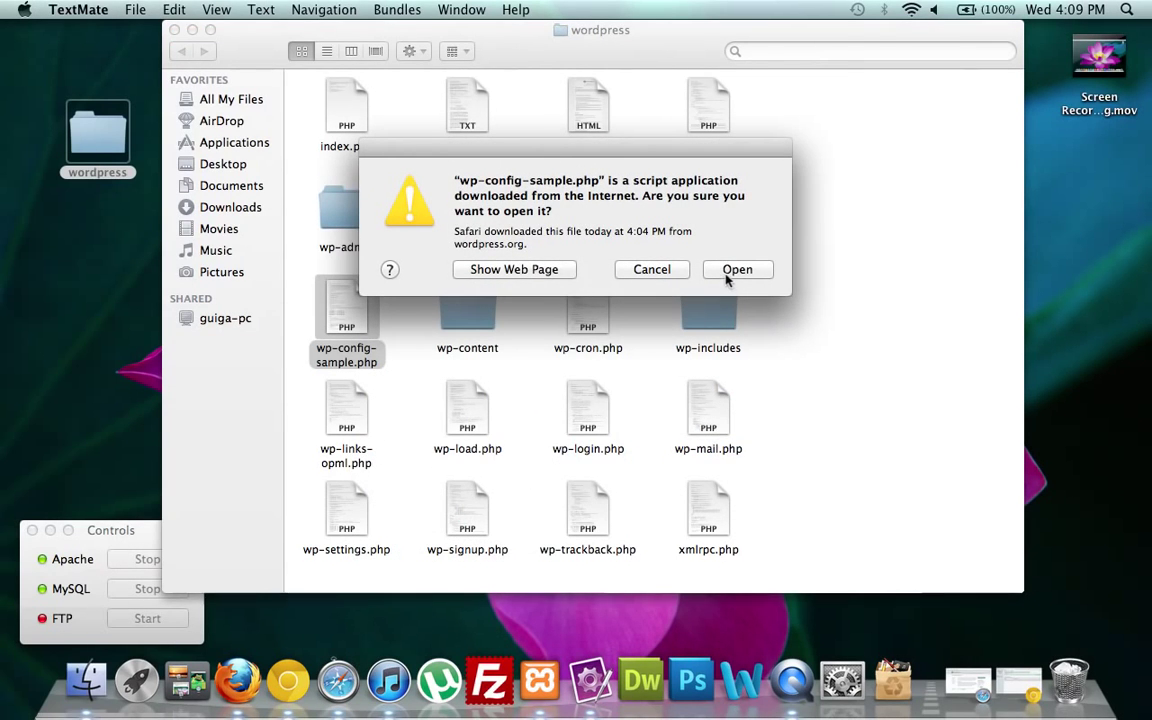
Confirm opening the downloaded file and set DB_NAME to 'fan'.
click(735, 270)
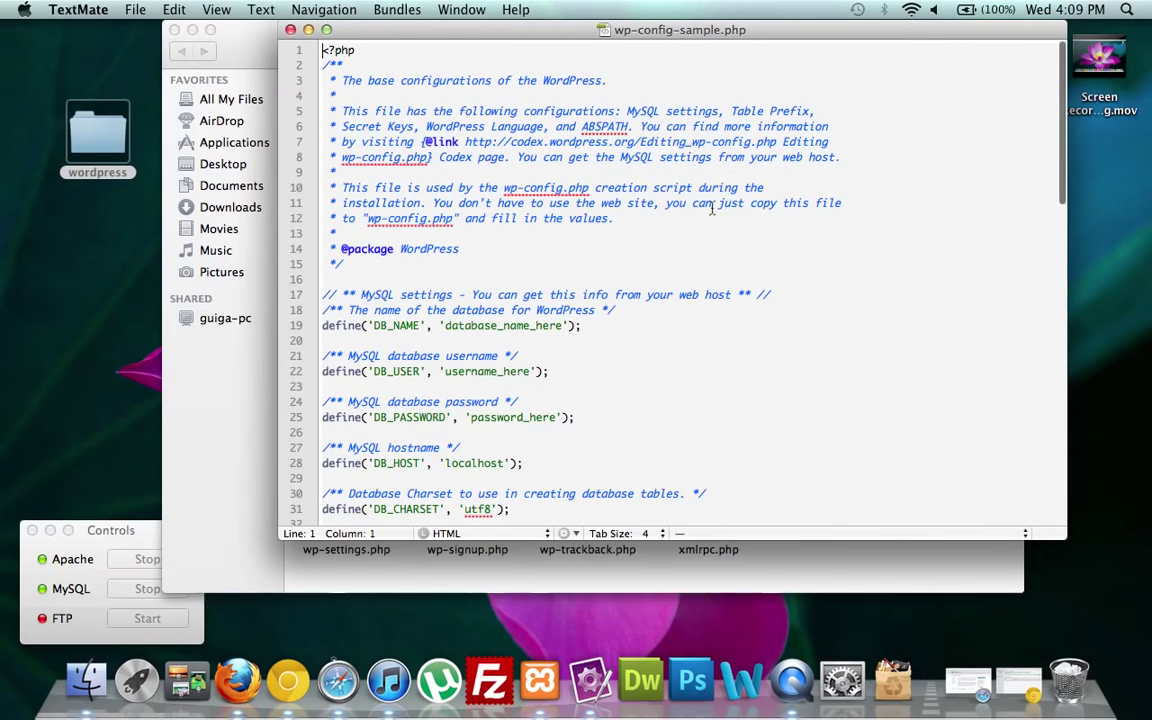
scroll(665, 356, down, 4)
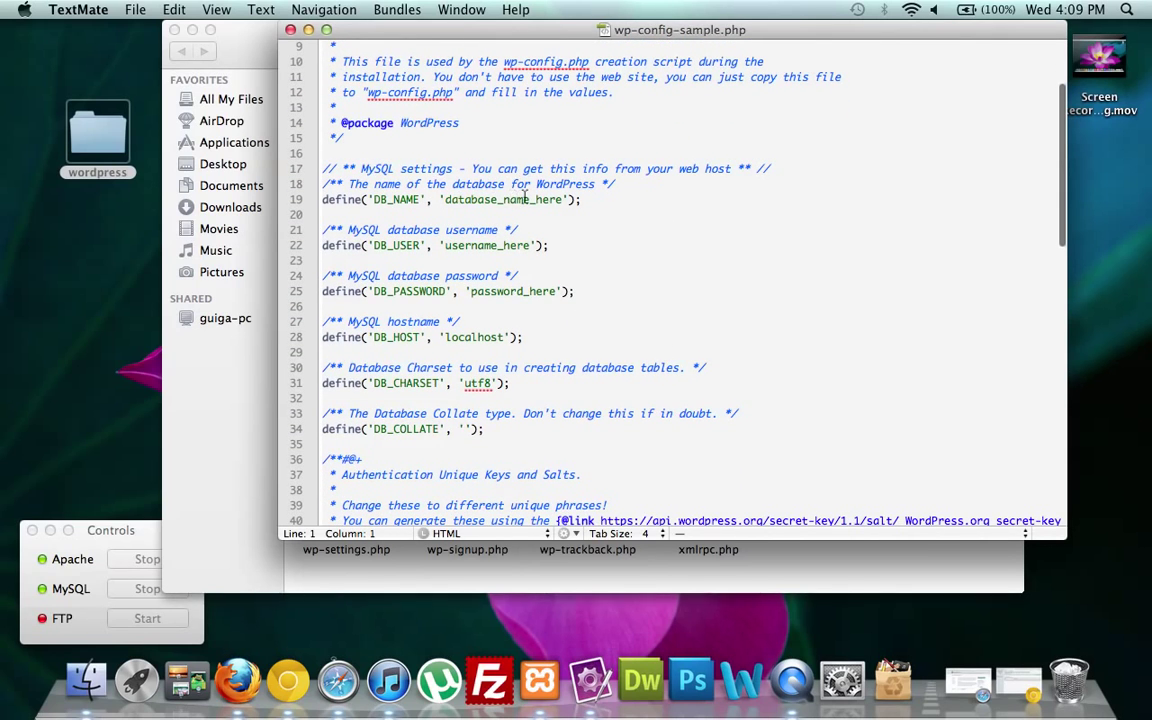
click(565, 199)
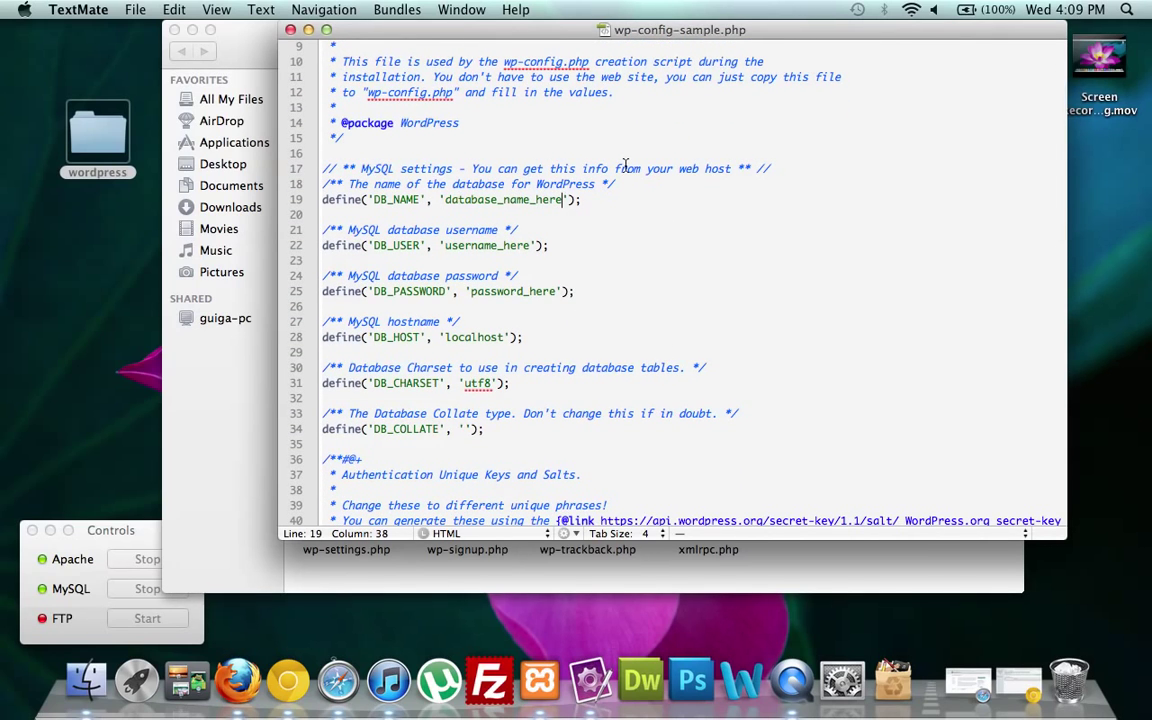
key(BackSpace)
key(BackSpace)
key(BackSpace)
key(BackSpace)
key(BackSpace)
key(BackSpace)
key(BackSpace)
key(BackSpace)
key(BackSpace)
key(BackSpace)
key(BackSpace)
key(BackSpace)
key(BackSpace)
key(BackSpace)
key(BackSpace)
key(BackSpace)
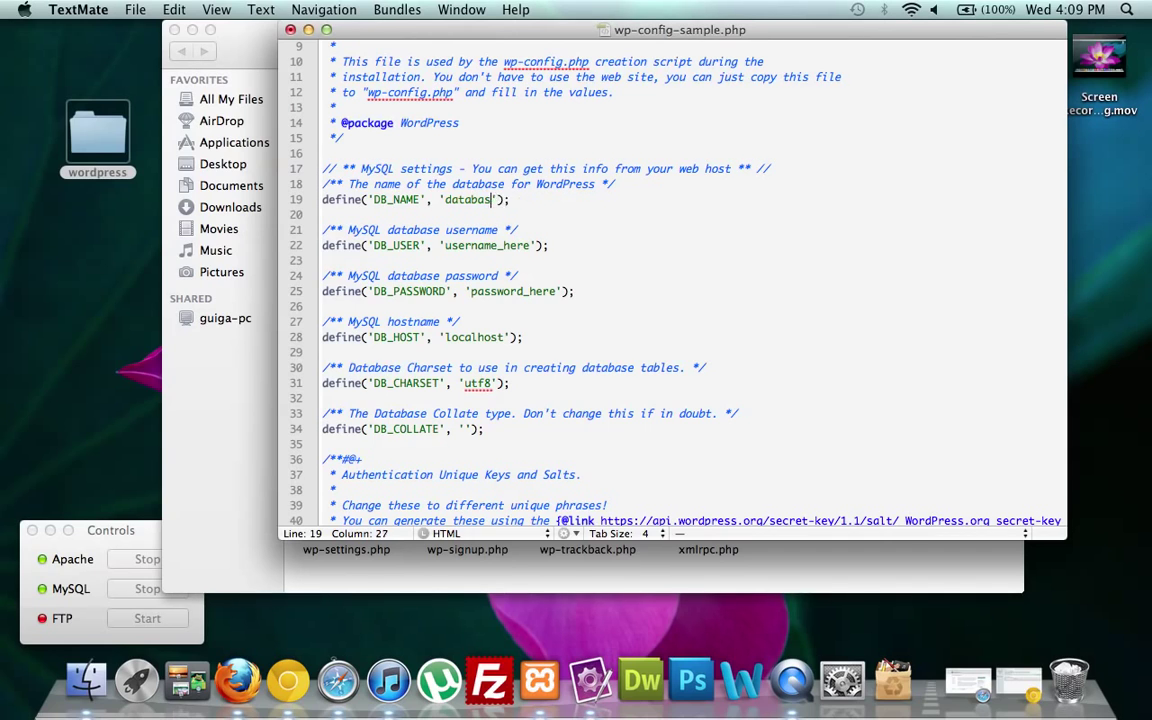
Set DB_USER to 'root' and leave DB_PASSWORD empty.
key(BackSpace)
key(BackSpace)
text(fan)
click(541, 245)
key(BackSpace)
key(BackSpace)
key(BackSpace)
key(BackSpace)
key(BackSpace)
key(BackSpace)
key(BackSpace)
key(BackSpace)
key(BackSpace)
key(BackSpace)
key(BackSpace)
key(BackSpace)
key(BackSpace)
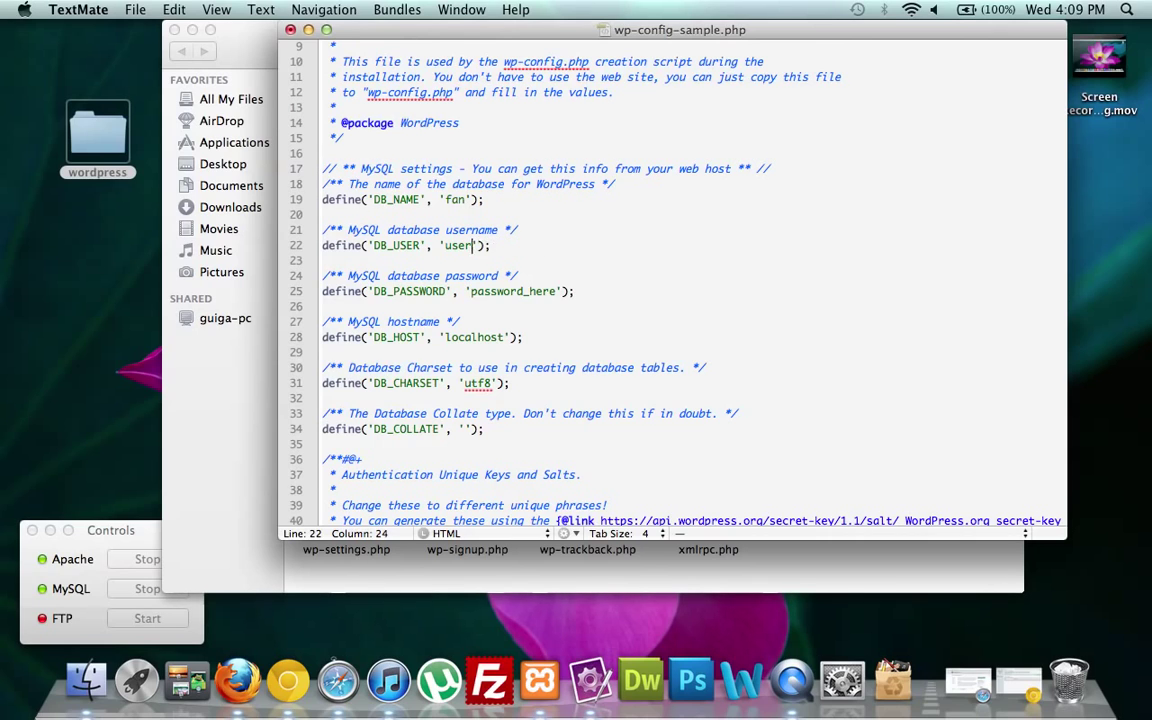
text(root)
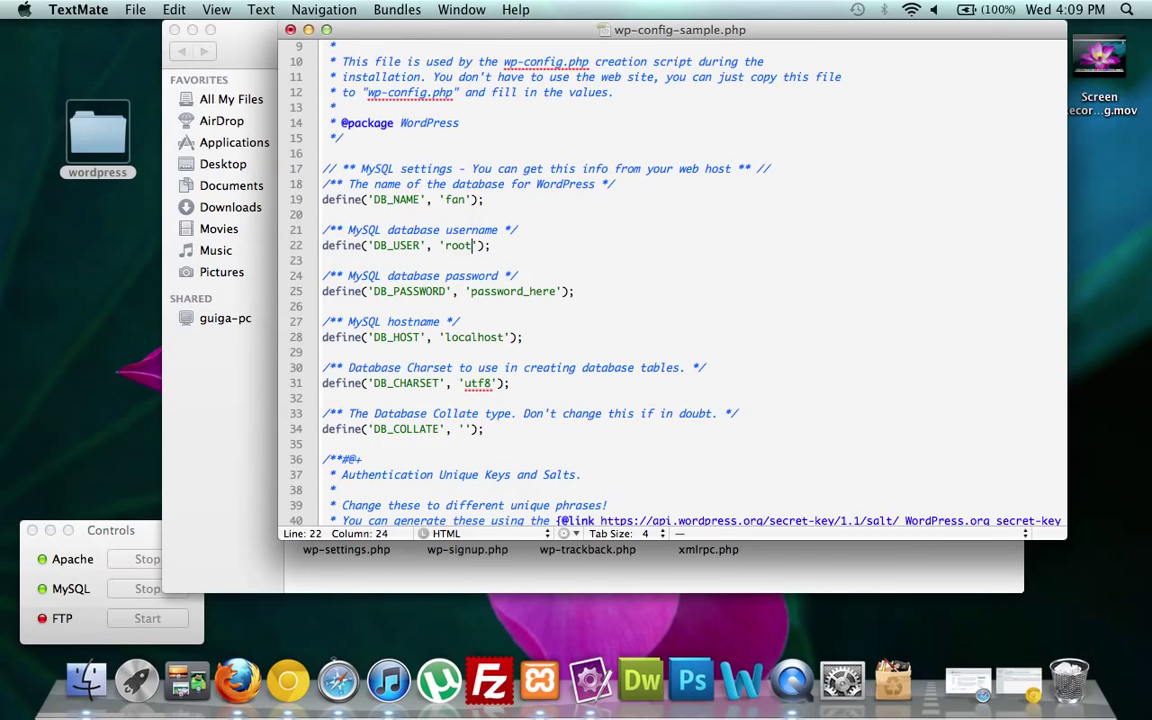
click(559, 291)
key(BackSpace)
key(BackSpace)
key(BackSpace)
key(BackSpace)
key(BackSpace)
key(BackSpace)
key(BackSpace)
key(BackSpace)
key(BackSpace)
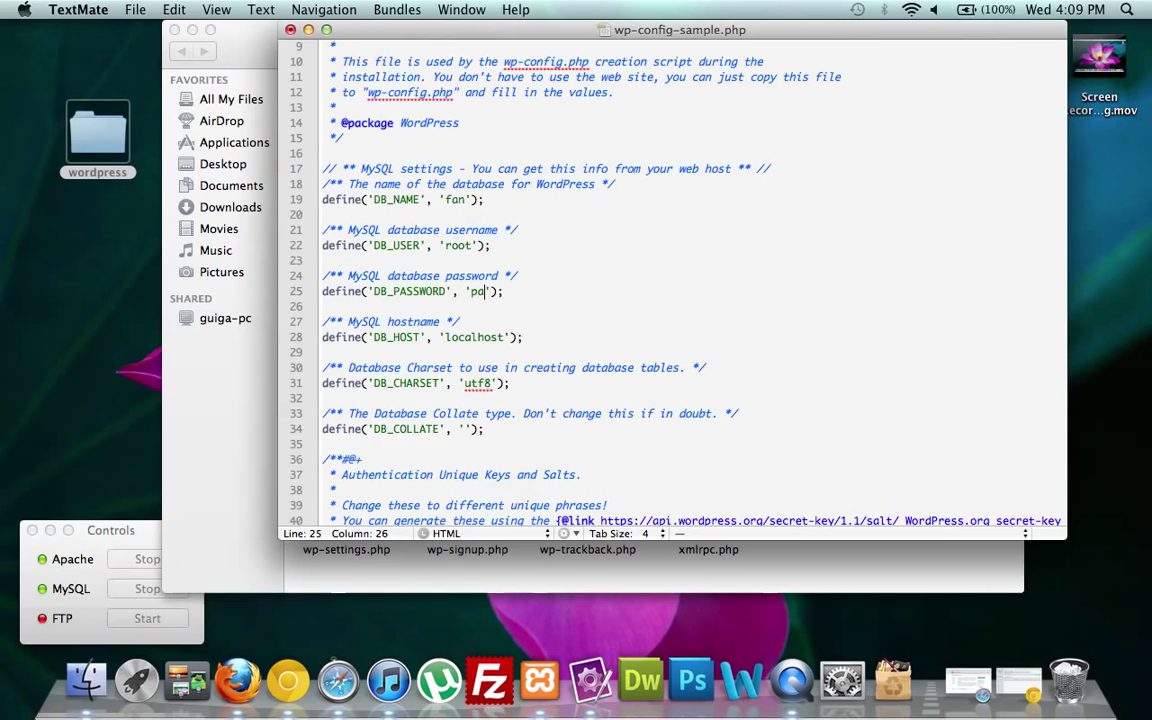
key(BackSpace)
key(BackSpace)
click(135, 9)
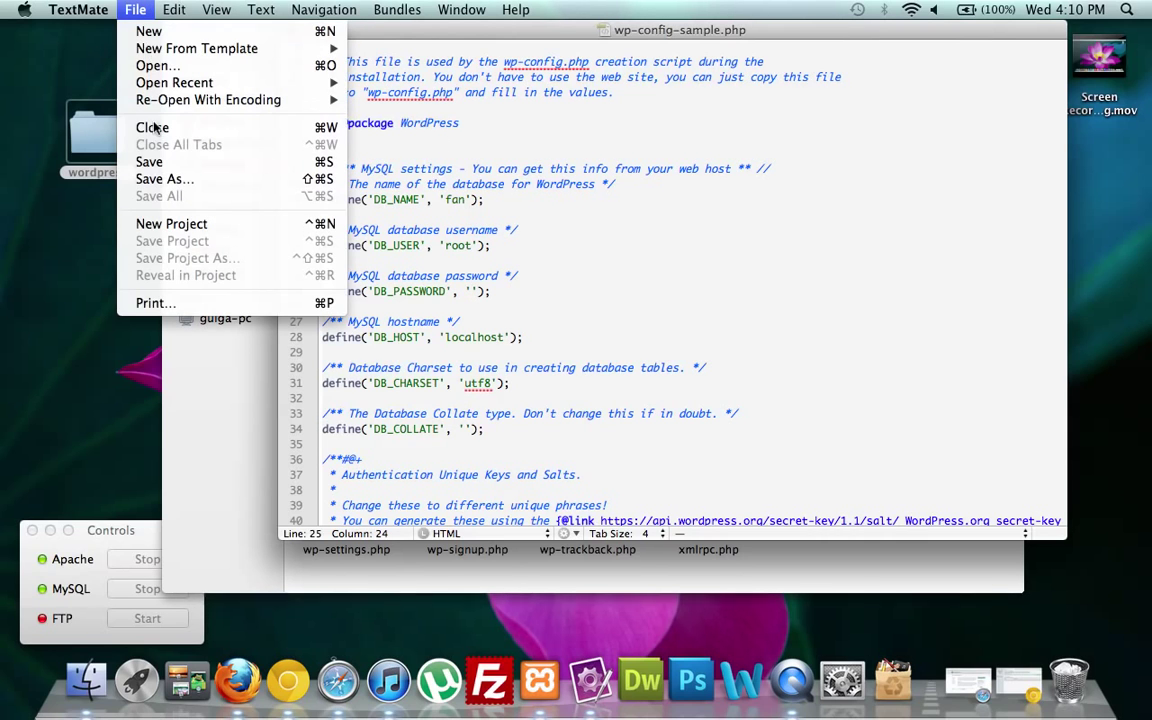
Save the file as wp-config.php, replacing the existing one, and close the editor window.
click(158, 180)
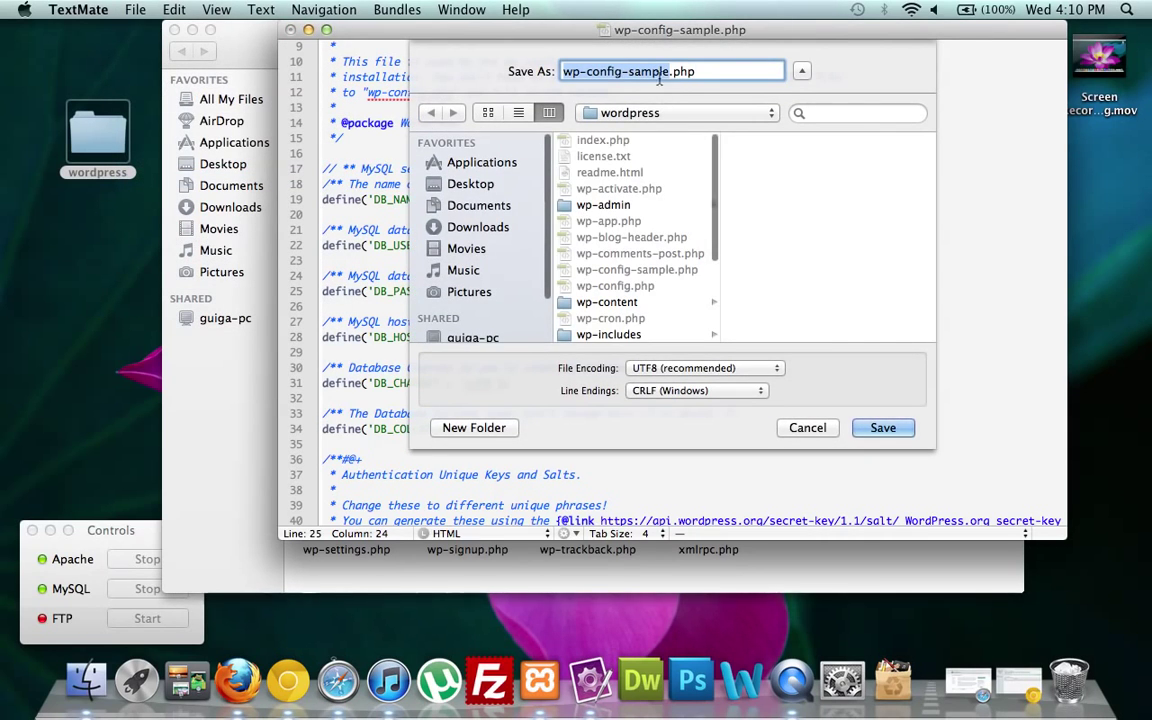
click(690, 71)
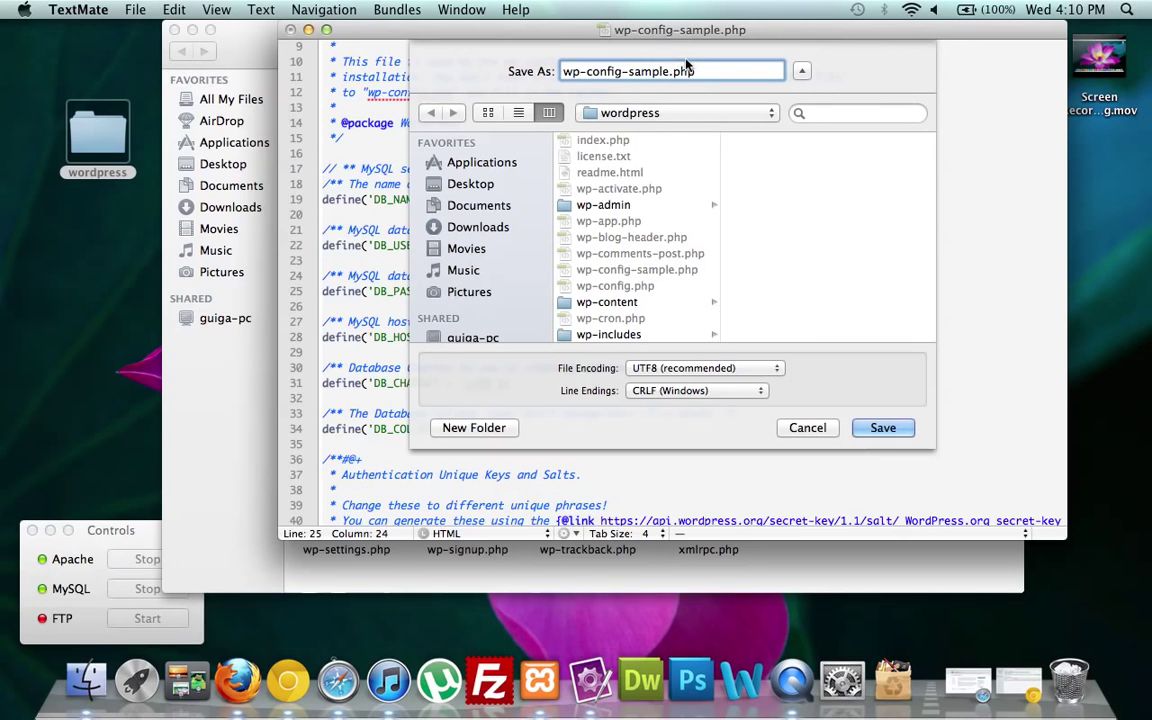
key(BackSpace)
key(BackSpace)
key(BackSpace)
key(BackSpace)
key(BackSpace)
key(BackSpace)
key(BackSpace)
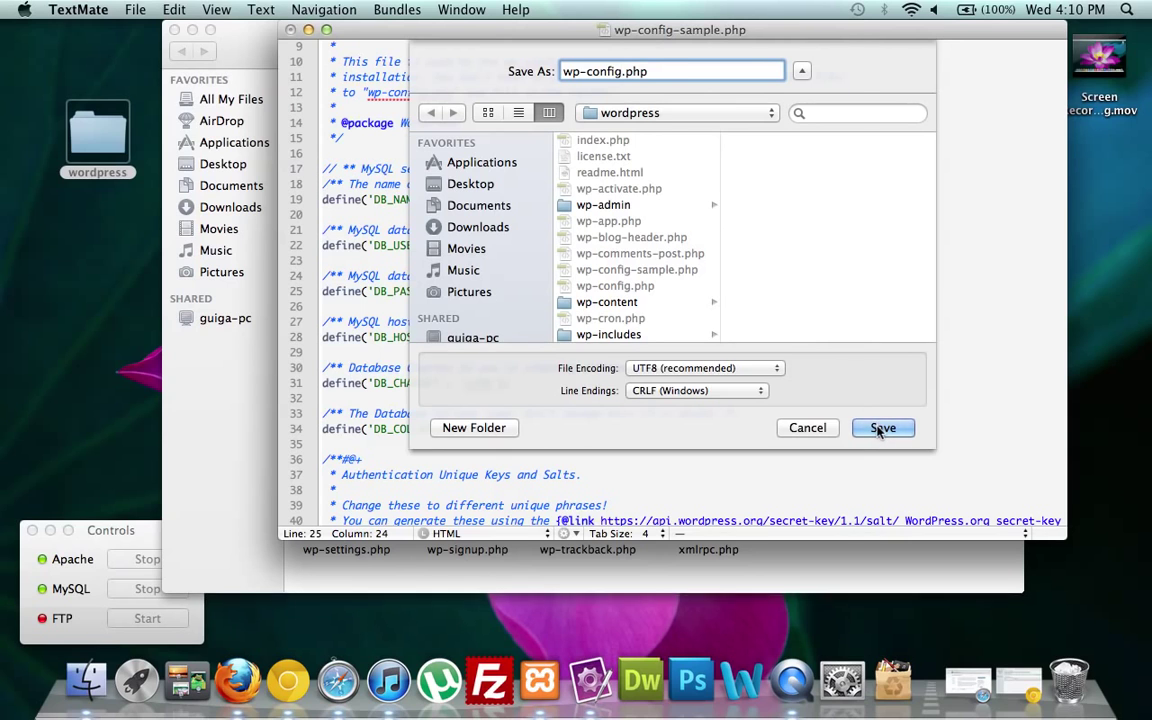
click(880, 428)
click(806, 148)
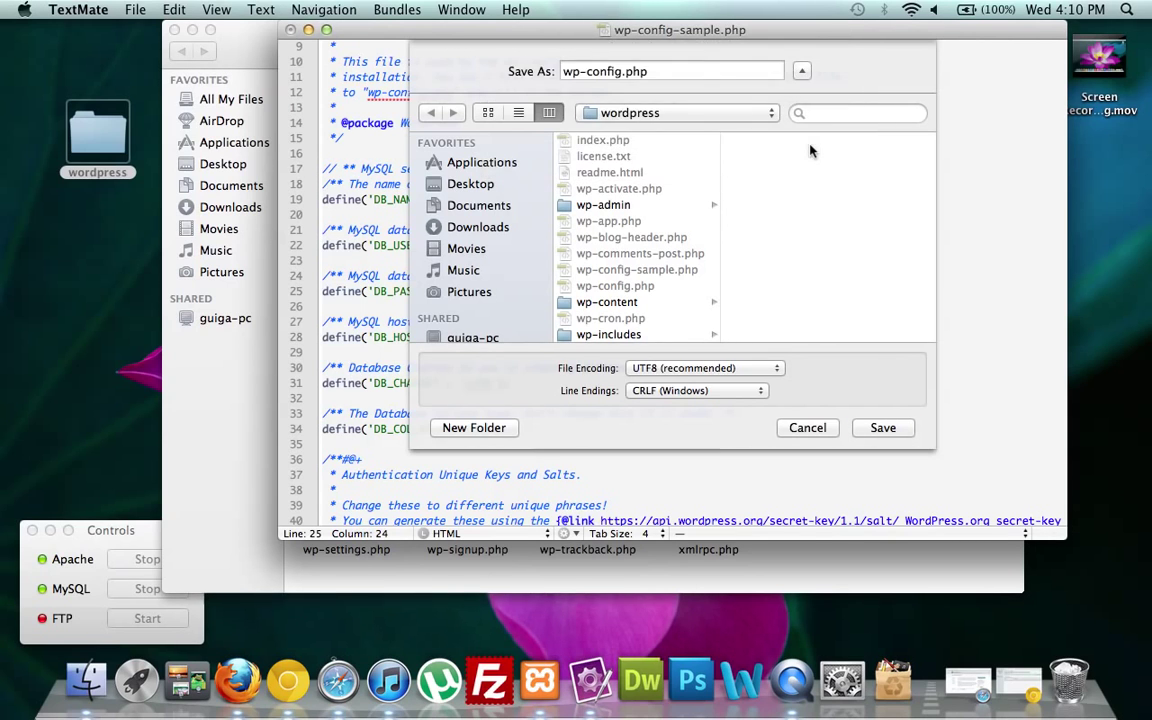
click(291, 29)
click(851, 263)
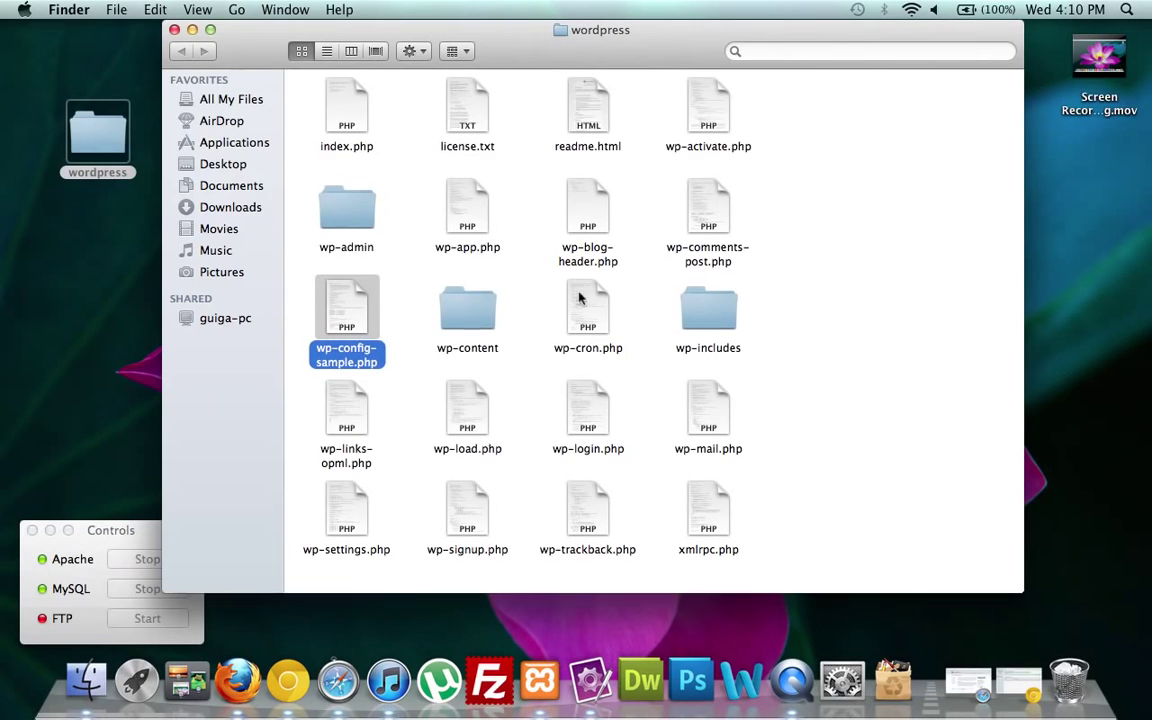
Reopen wp-config-sample.php in TextMate and set DB_NAME to 'fan'.
right_click(356, 305)
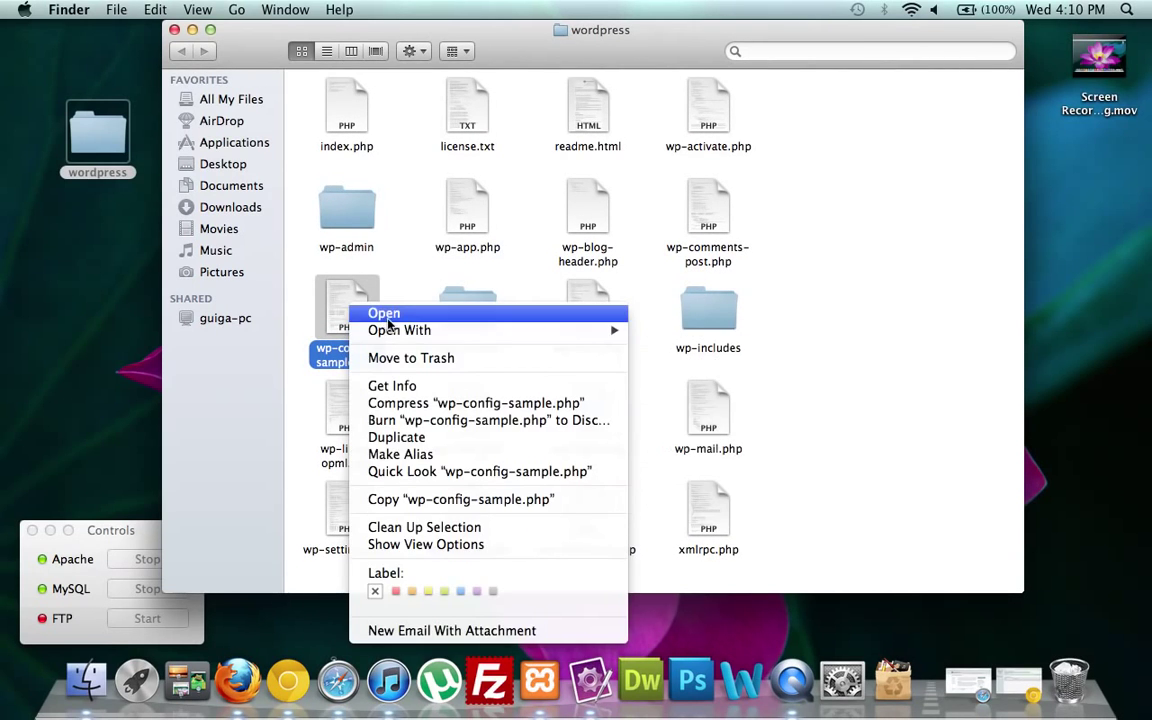
mouse_move(500, 330)
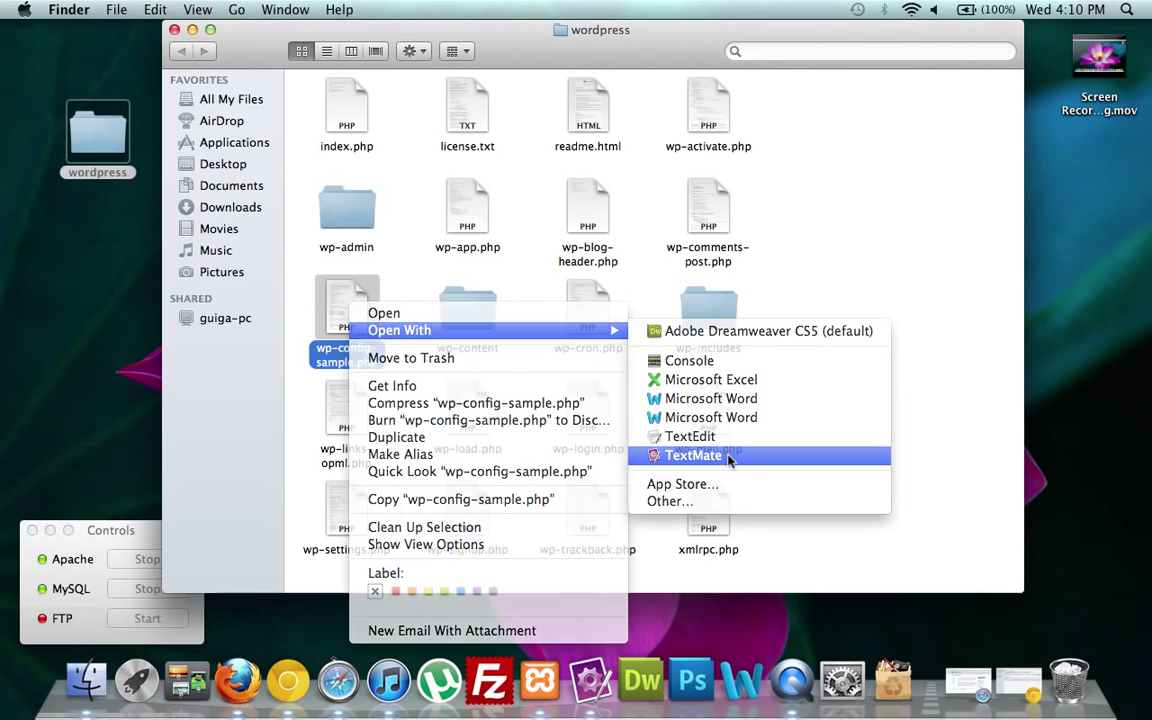
click(728, 455)
scroll(566, 137, down, 3)
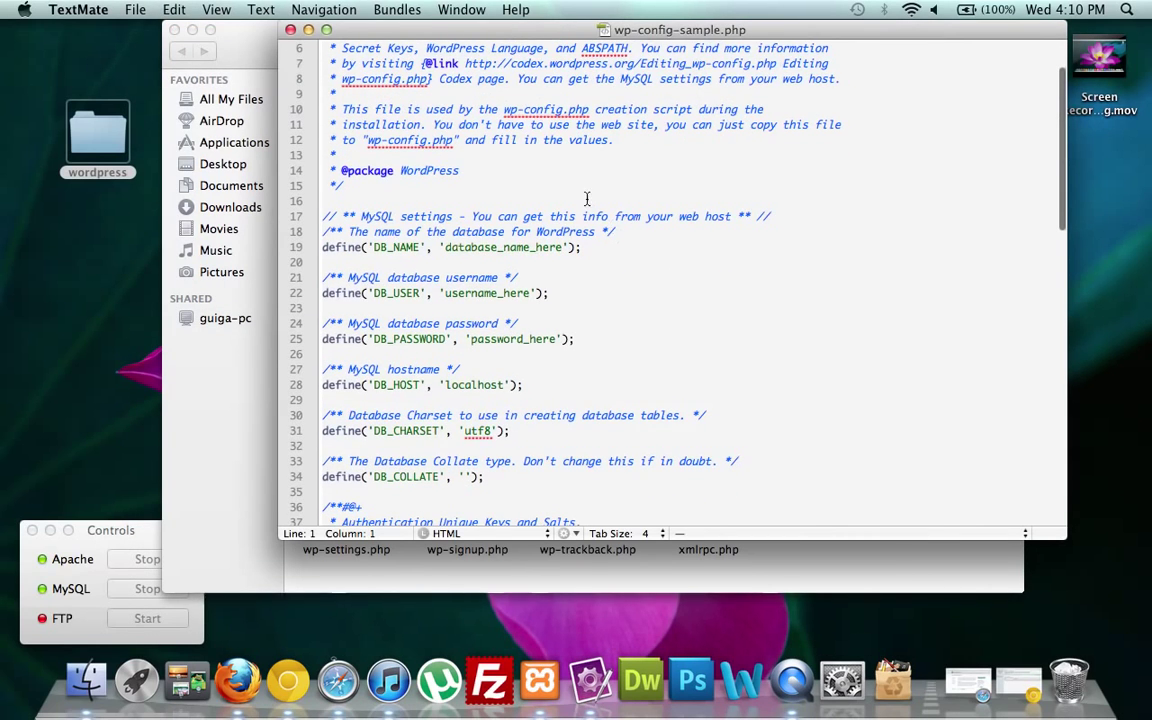
click(563, 247)
key(BackSpace)
key(BackSpace)
key(BackSpace)
key(BackSpace)
key(BackSpace)
key(BackSpace)
key(BackSpace)
key(BackSpace)
key(BackSpace)
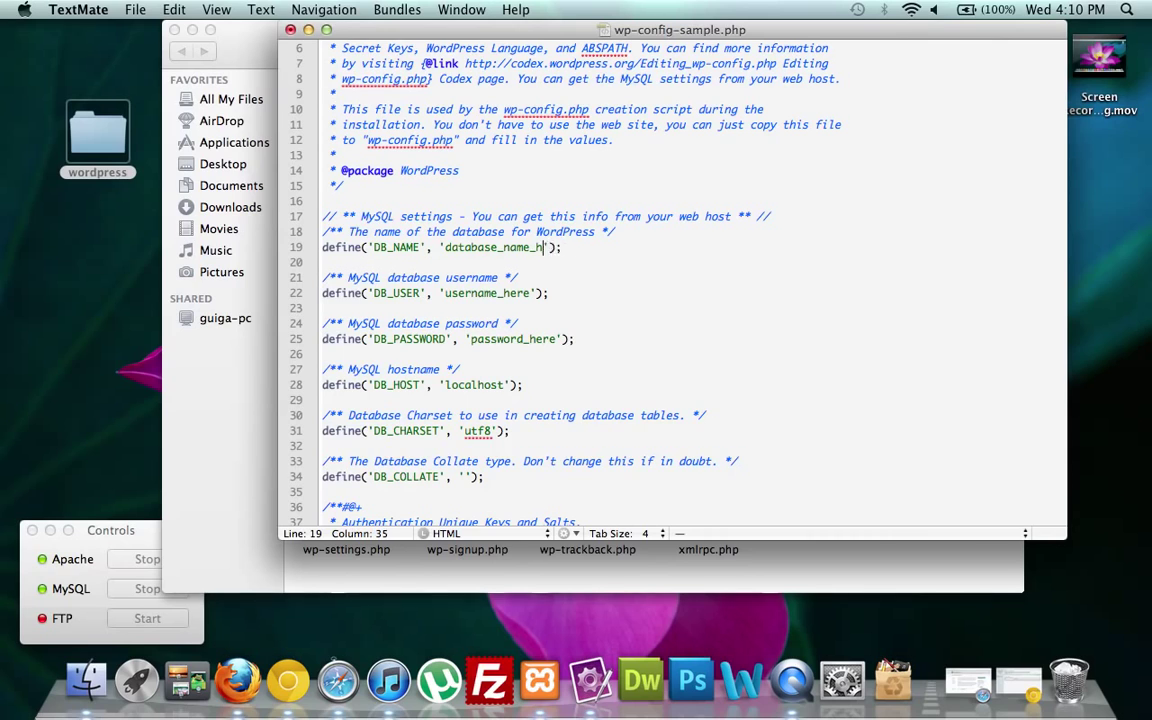
key(BackSpace)
key(BackSpace)
key(BackSpace)
key(BackSpace)
key(BackSpace)
key(BackSpace)
key(BackSpace)
key(BackSpace)
key(BackSpace)
text(fan)
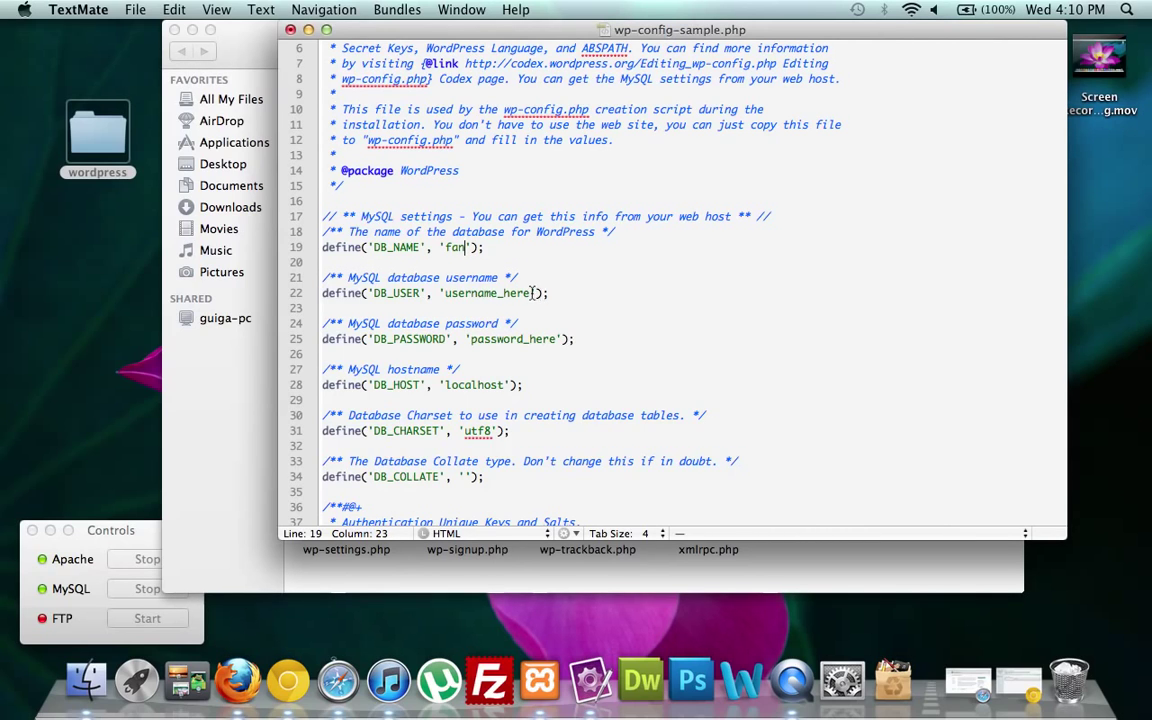
Set DB_USER to 'root' and clear the DB_PASSWORD value.
key(BackSpace)
key(BackSpace)
key(BackSpace)
key(BackSpace)
key(BackSpace)
key(BackSpace)
key(BackSpace)
key(BackSpace)
key(BackSpace)
key(BackSpace)
key(BackSpace)
key(BackSpace)
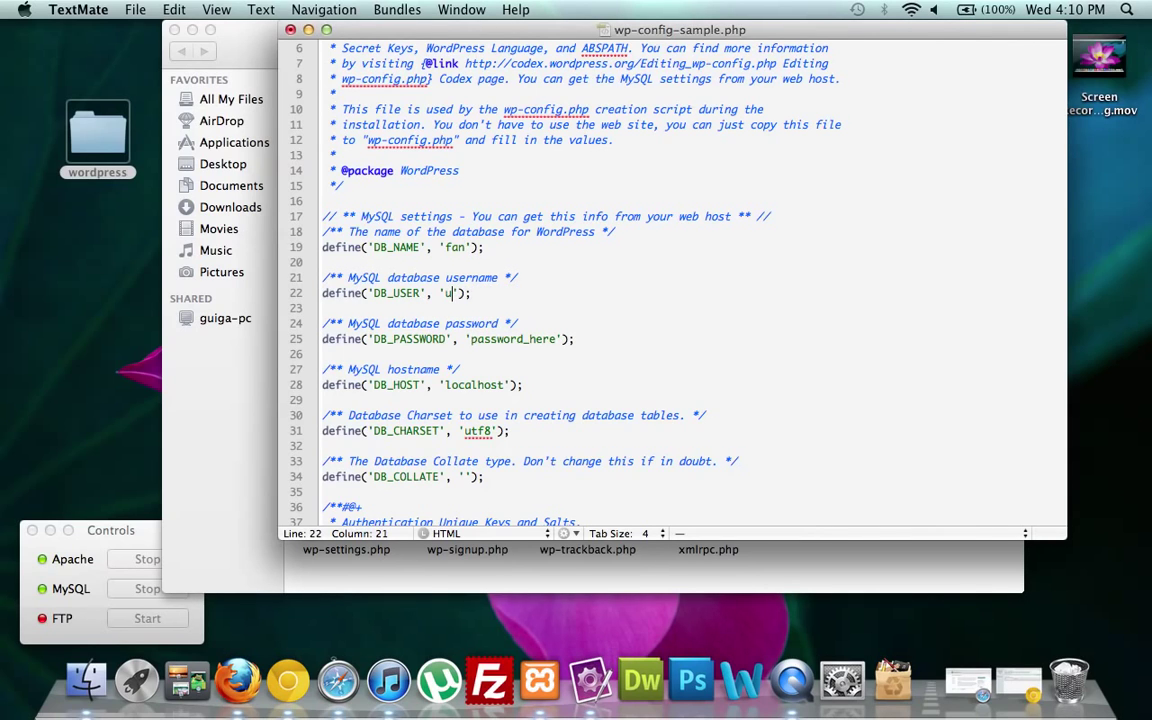
text(root)
click(558, 339)
key(BackSpace)
key(BackSpace)
key(BackSpace)
key(BackSpace)
key(BackSpace)
key(BackSpace)
key(BackSpace)
key(BackSpace)
key(BackSpace)
key(BackSpace)
key(BackSpace)
key(BackSpace)
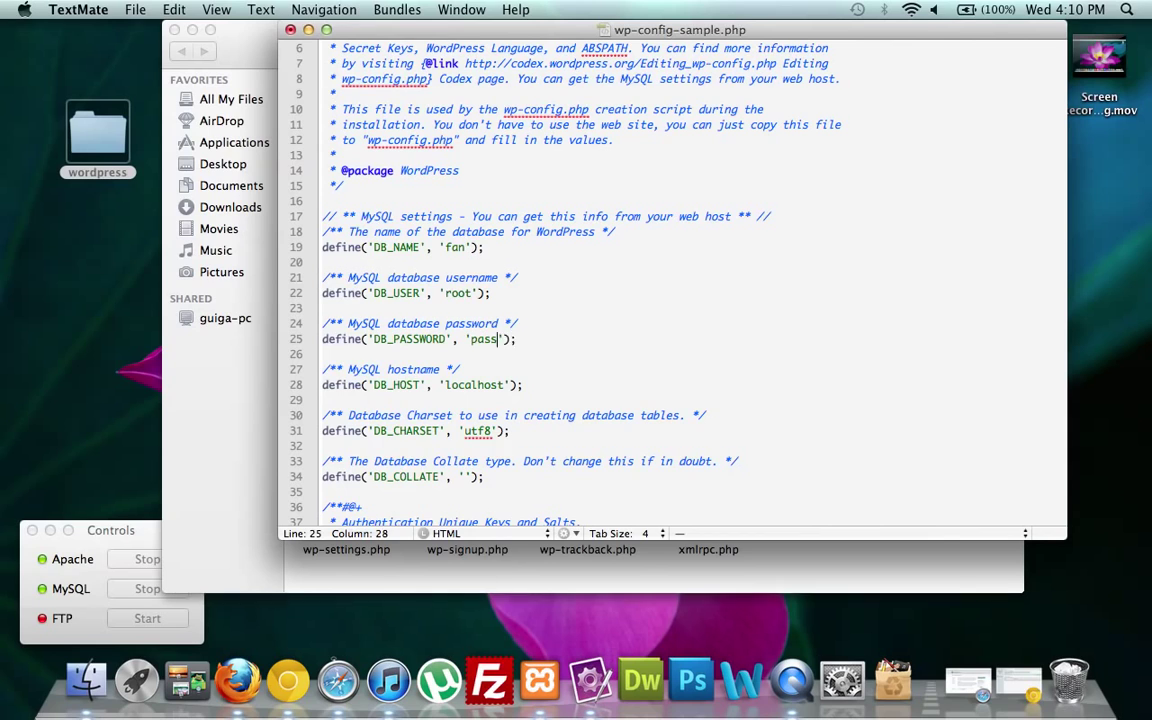
key(BackSpace)
click(135, 9)
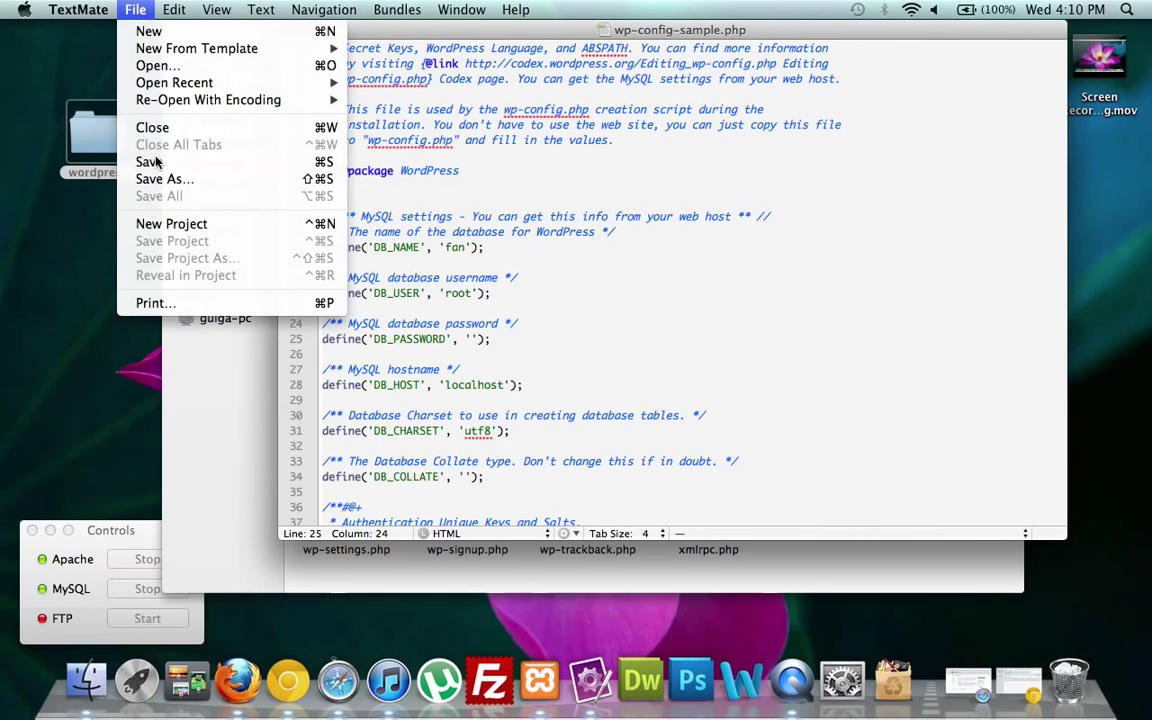
Save the edited file as wp-config.php.
click(150, 177)
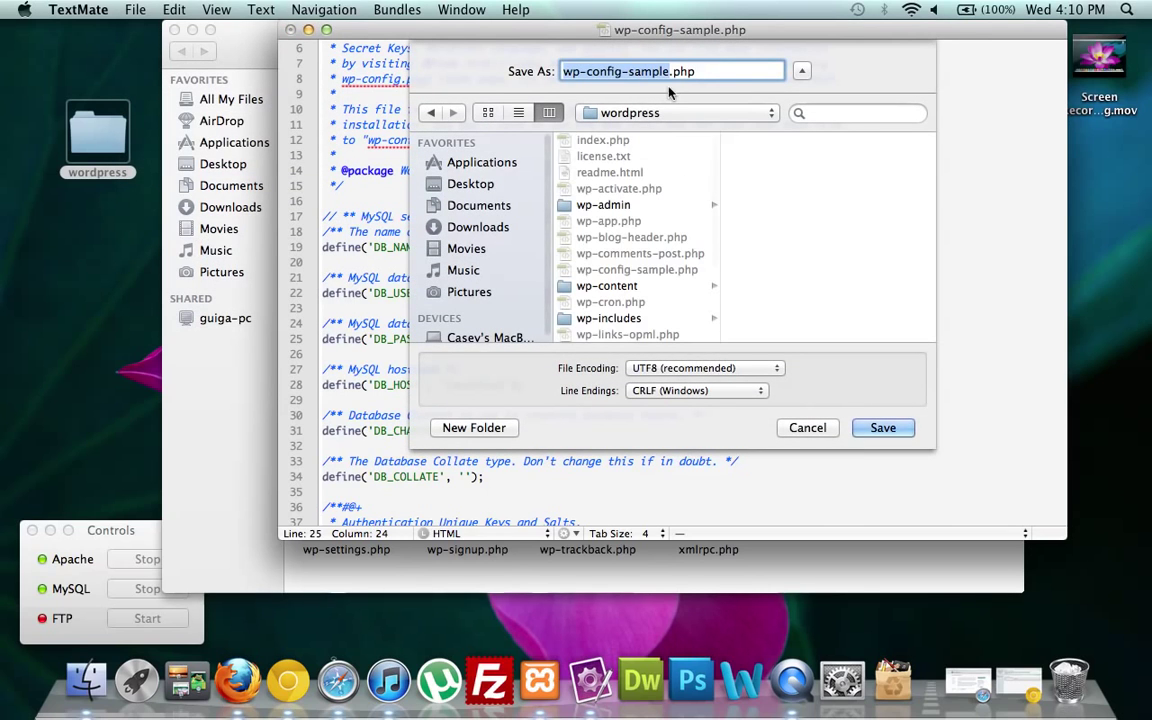
click(670, 72)
key(BackSpace)
key(BackSpace)
key(BackSpace)
key(BackSpace)
key(BackSpace)
key(BackSpace)
key(BackSpace)
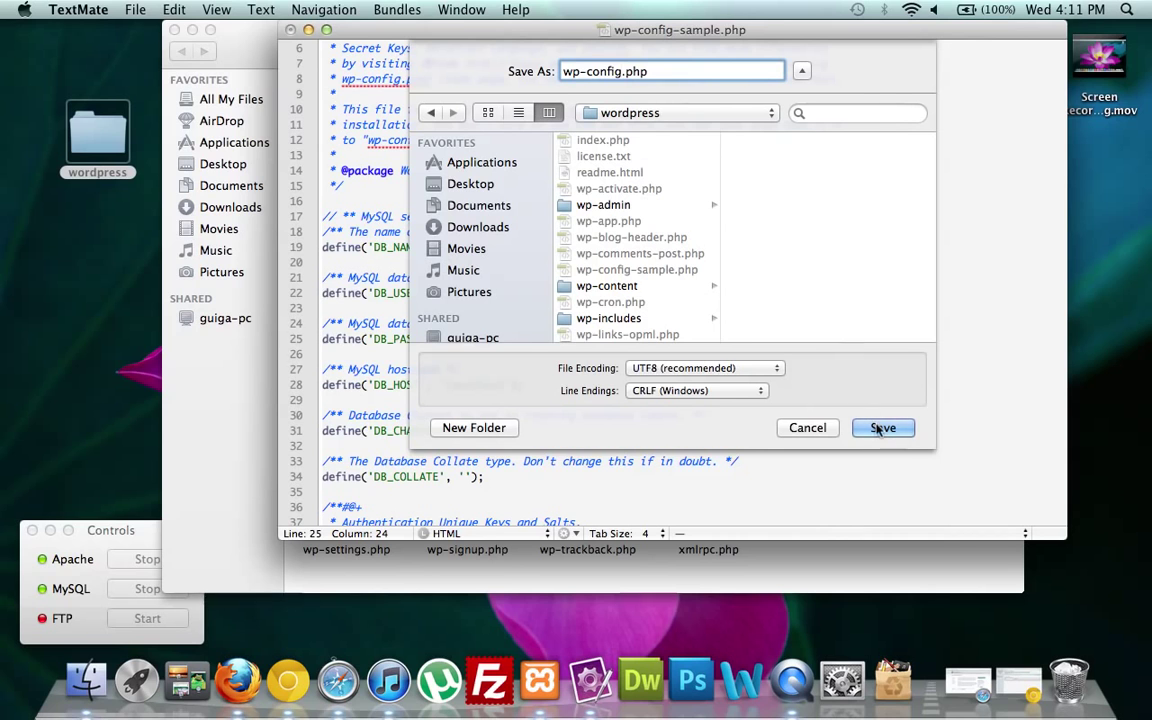
key(Return)
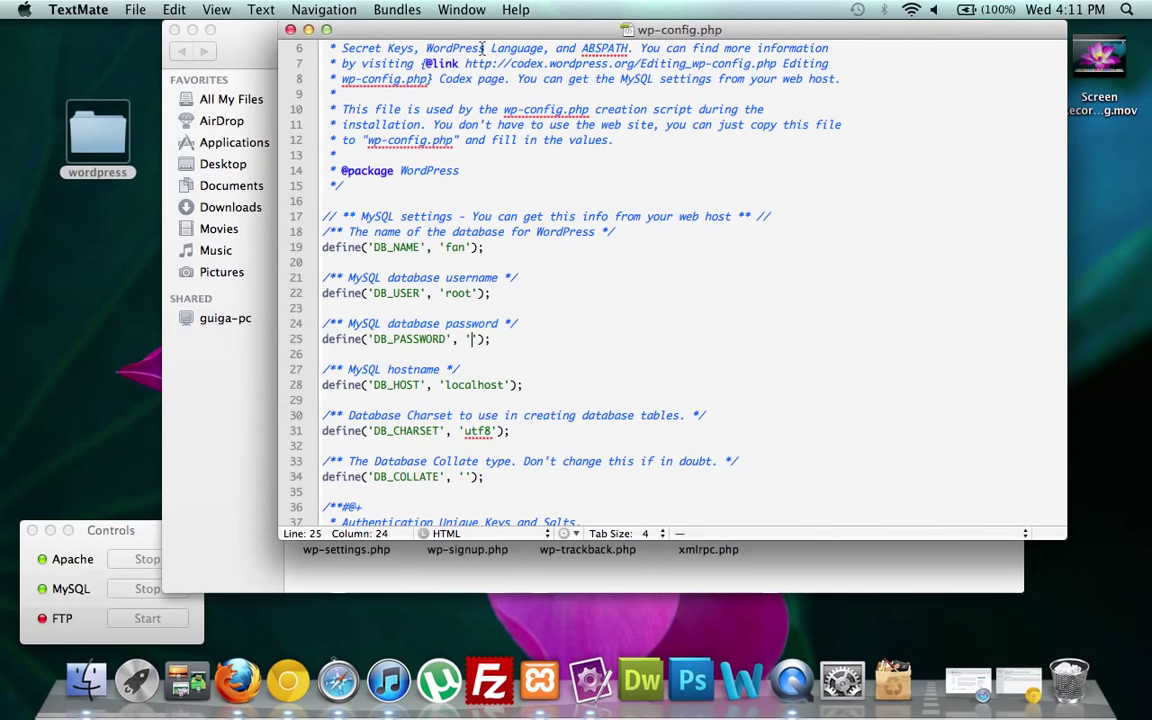
Check wp-config.php in the wordpress folder, close the editor, and minimize the folder window.
drag(436, 36, 539, 133)
click(272, 310)
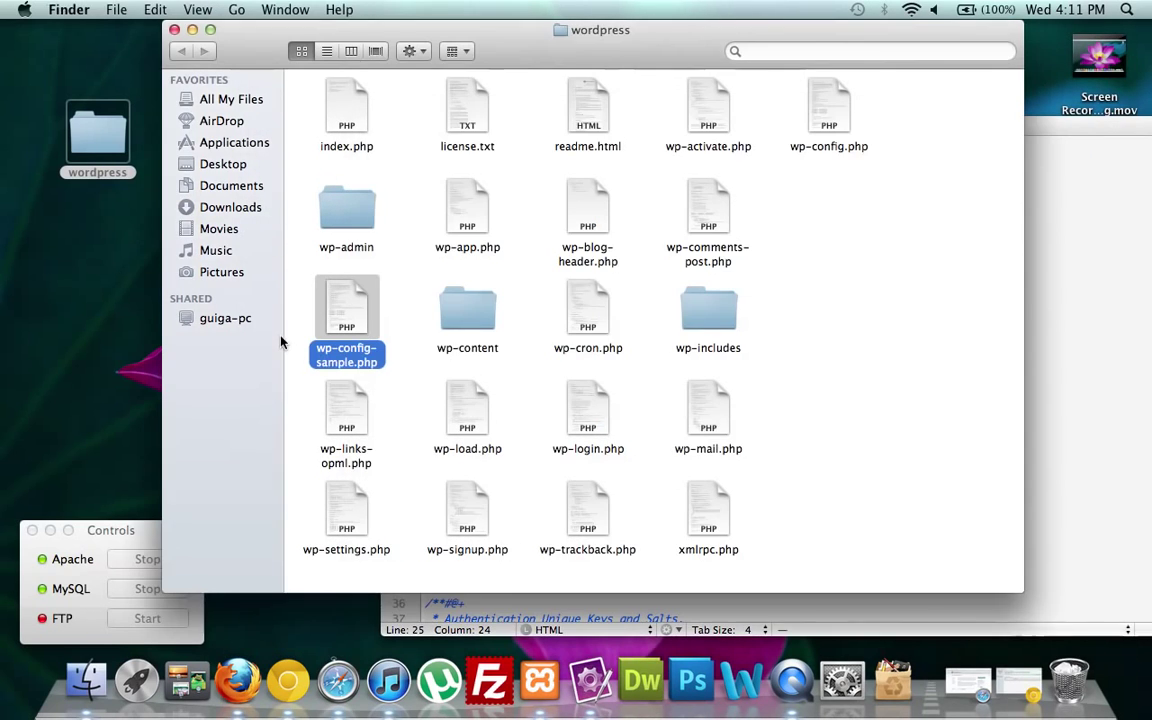
click(825, 102)
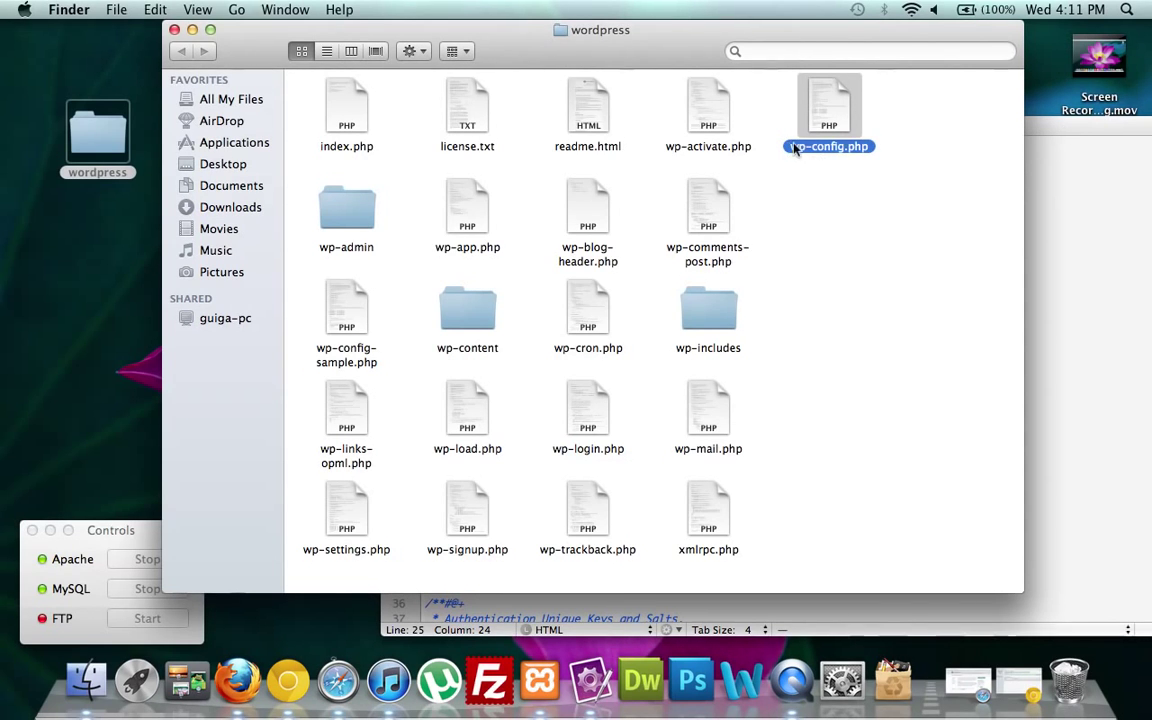
click(1046, 124)
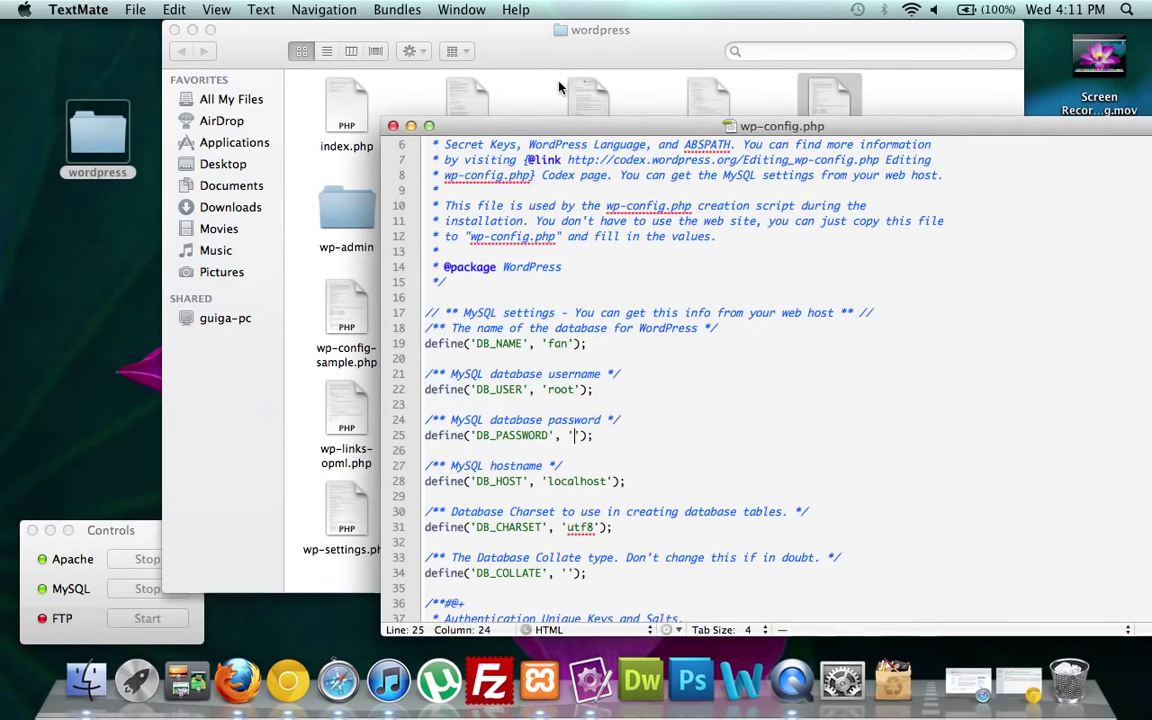
click(393, 126)
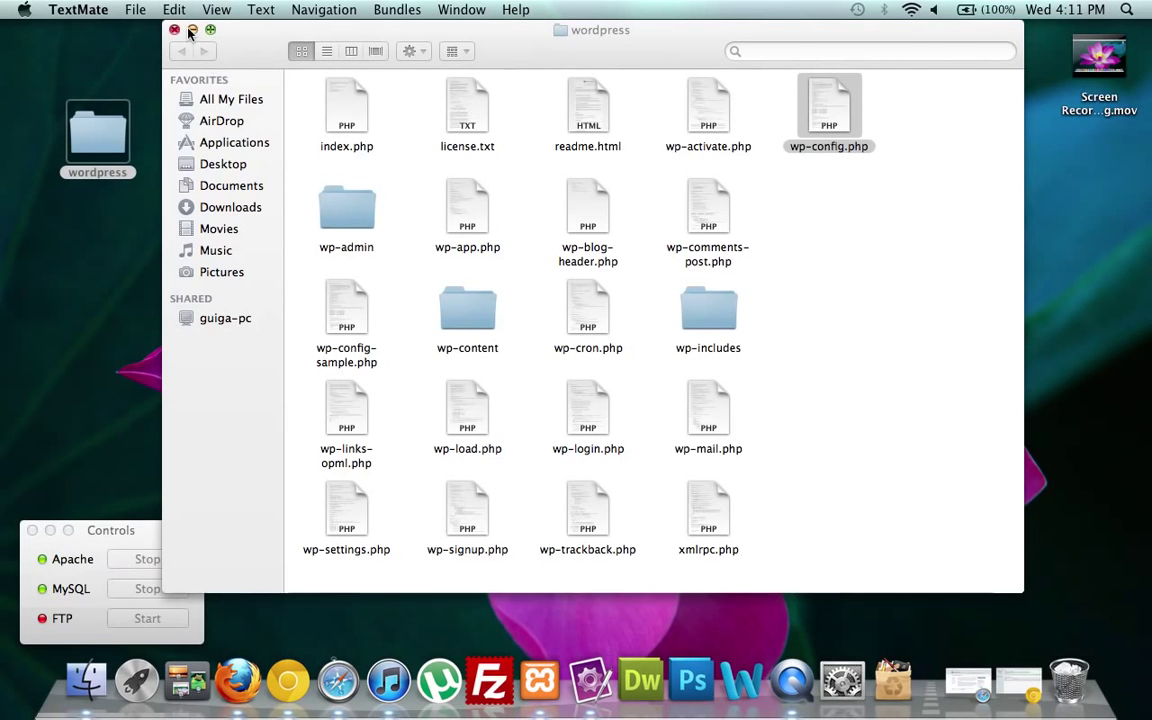
click(191, 30)
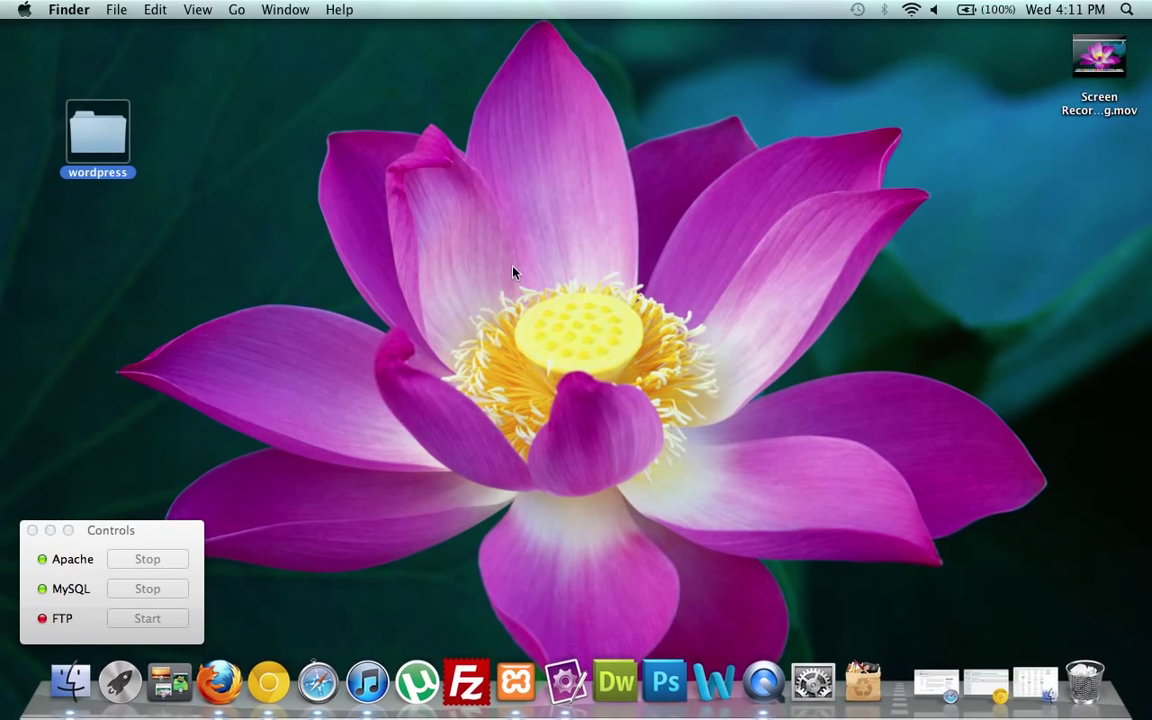
Open the Applications folder and locate XAMPP's htdocs folder.
key(super+shift+a)
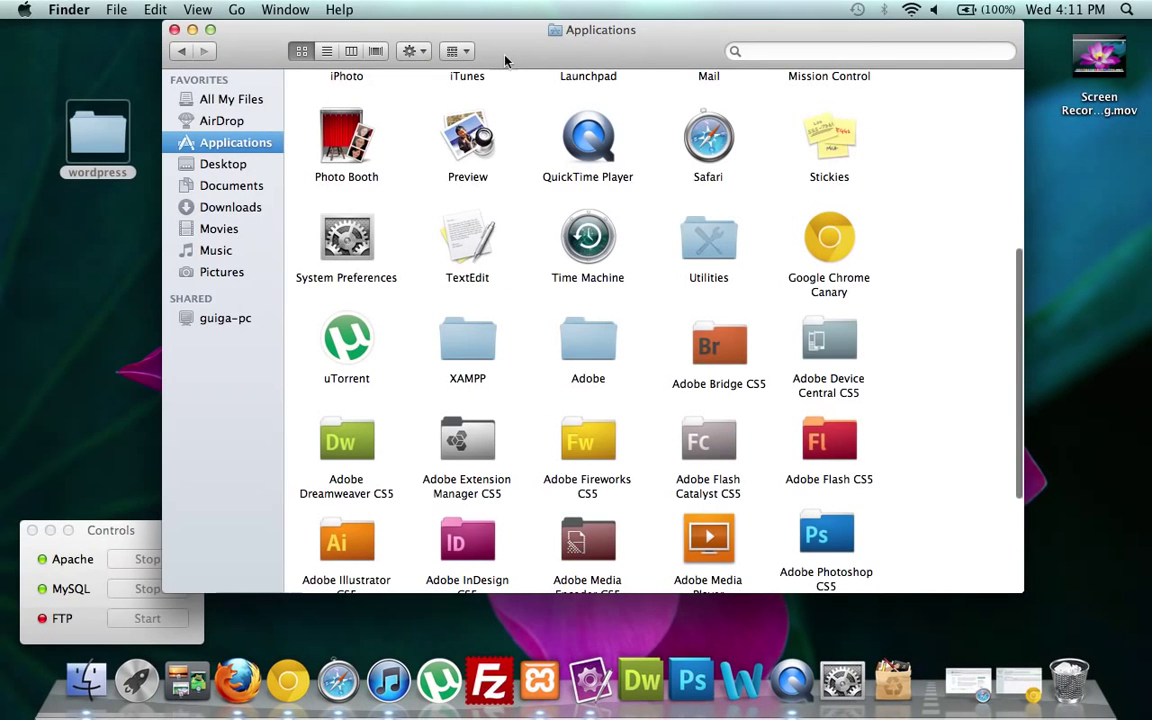
drag(506, 52, 564, 52)
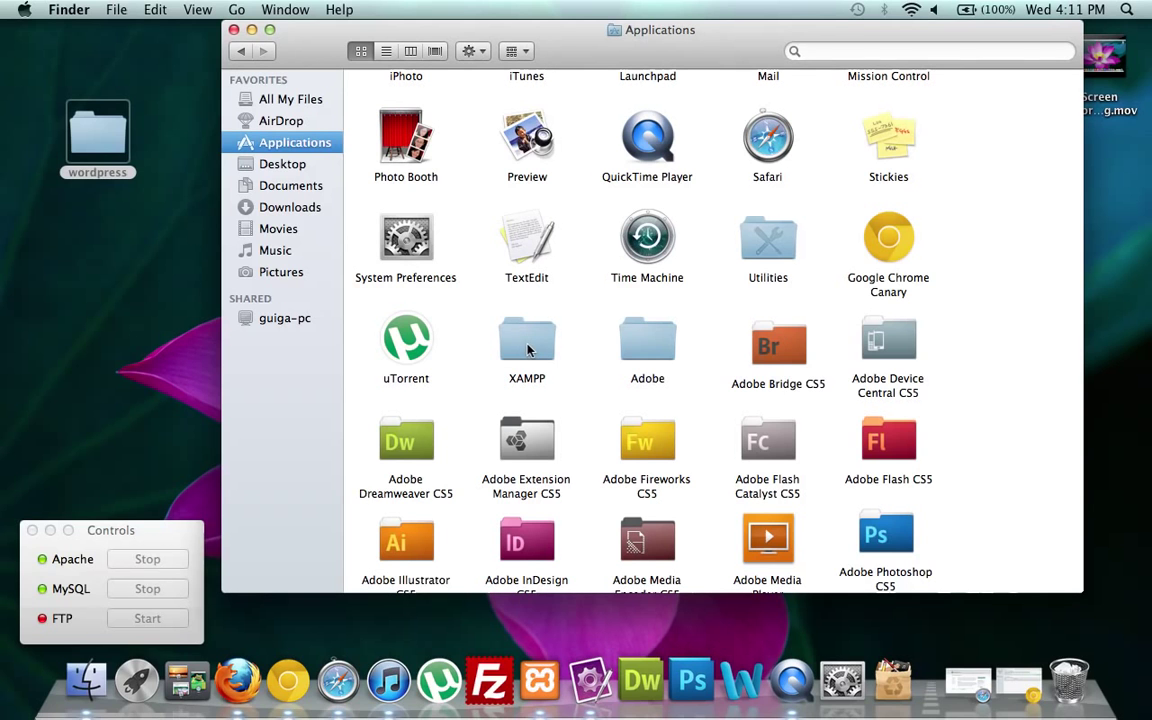
scroll(528, 349, up, 5)
scroll(500, 358, down, 3)
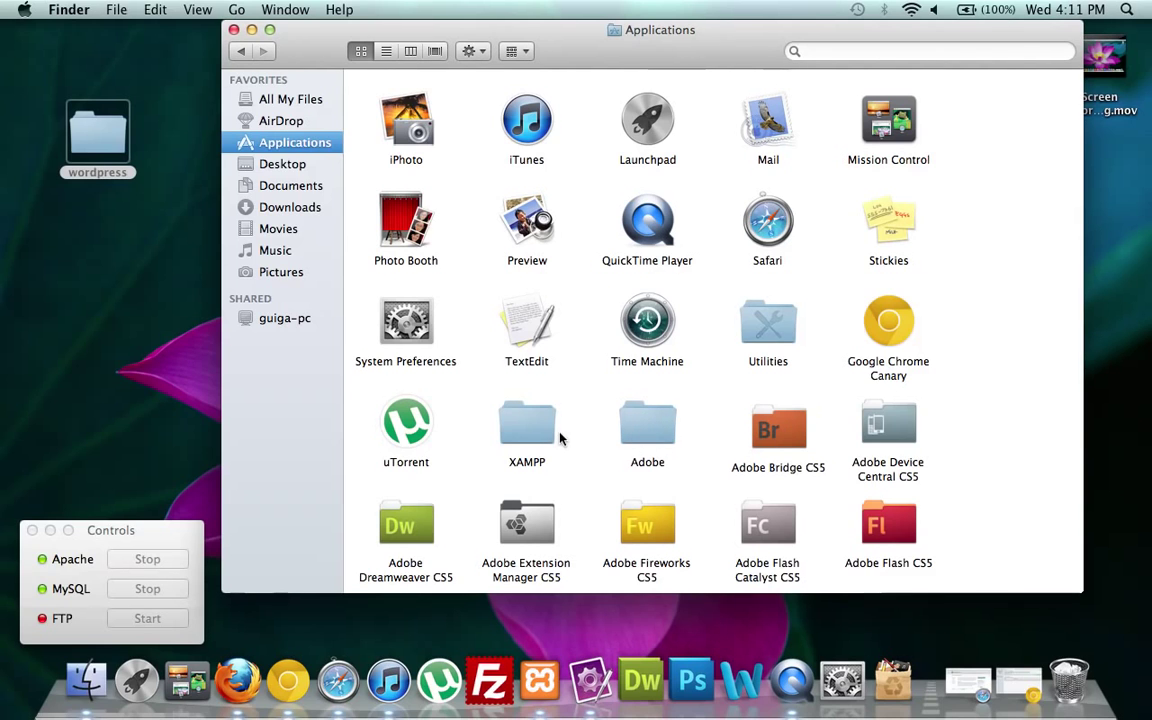
double_click(538, 436)
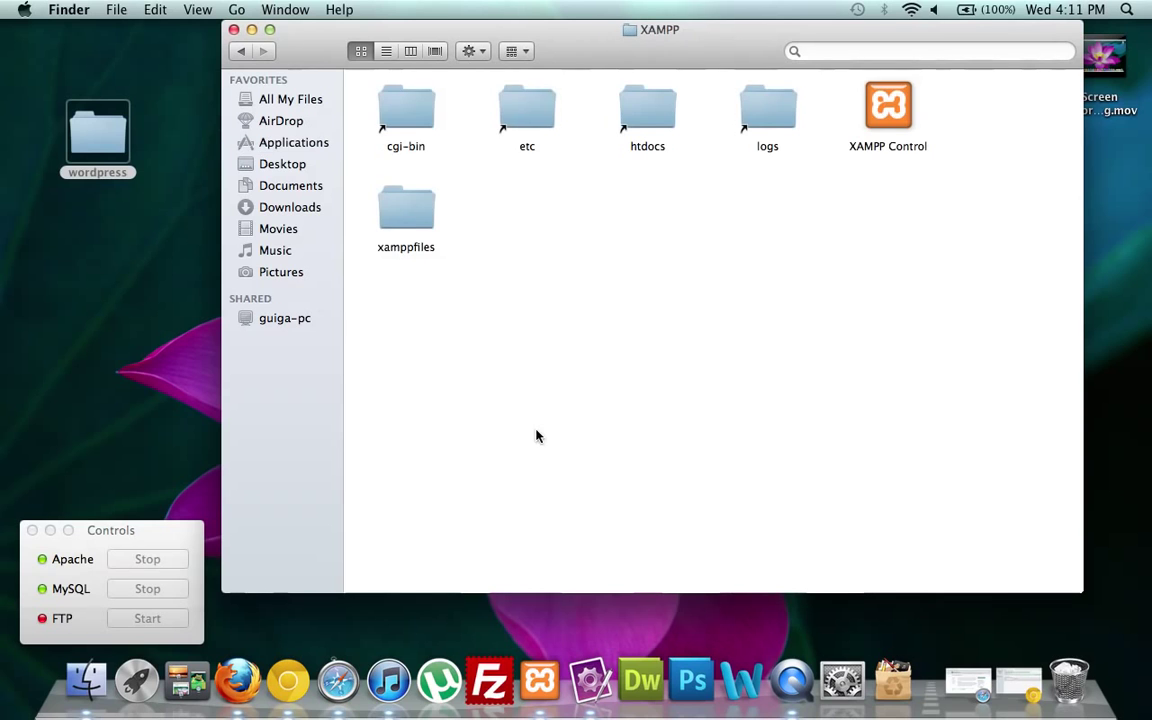
click(642, 126)
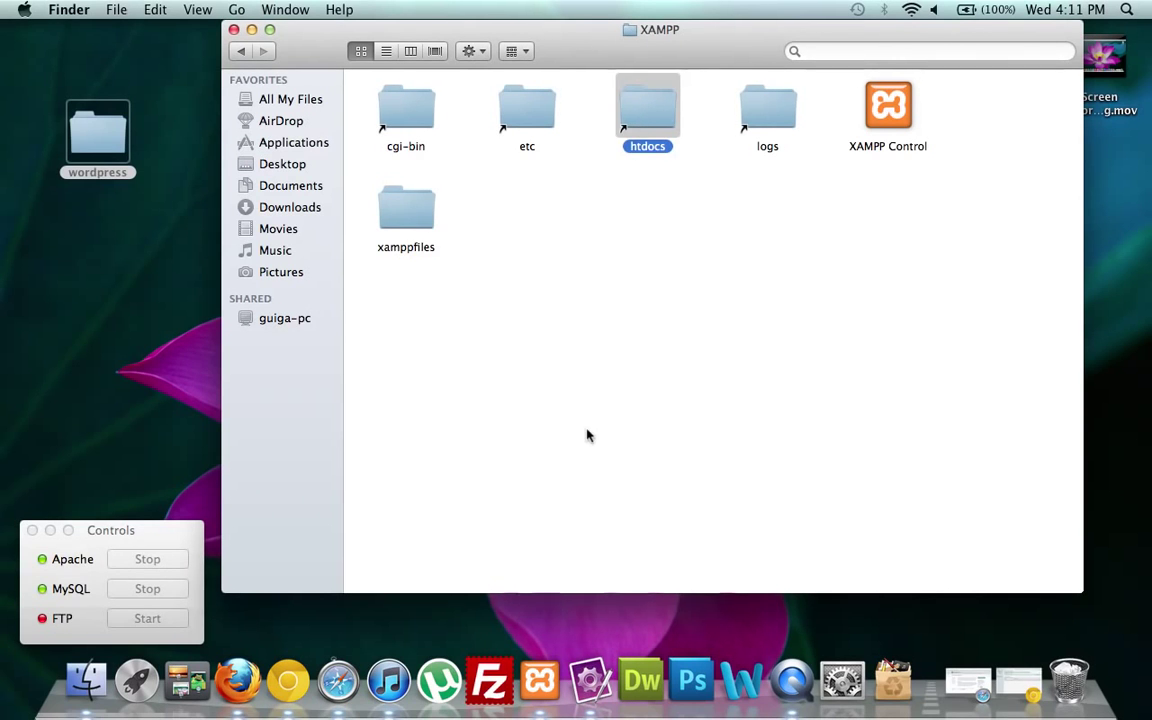
Move the desktop wordpress folder into htdocs, authenticating with the administrator password.
drag(95, 123, 663, 108)
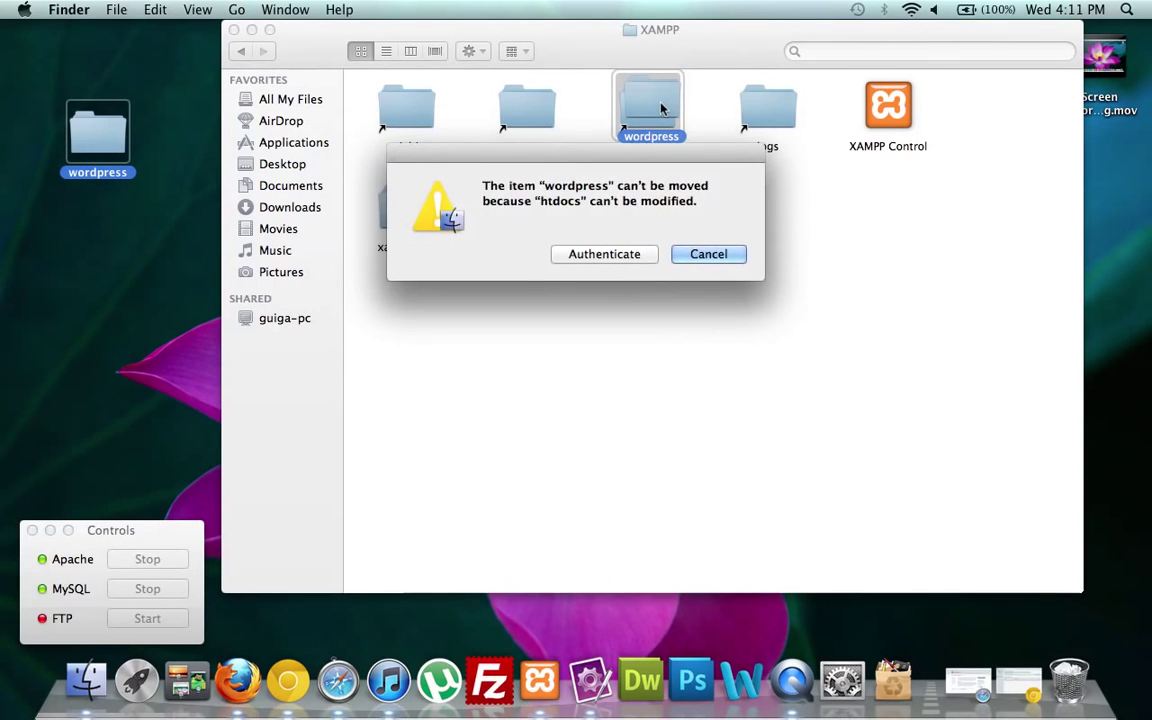
click(606, 256)
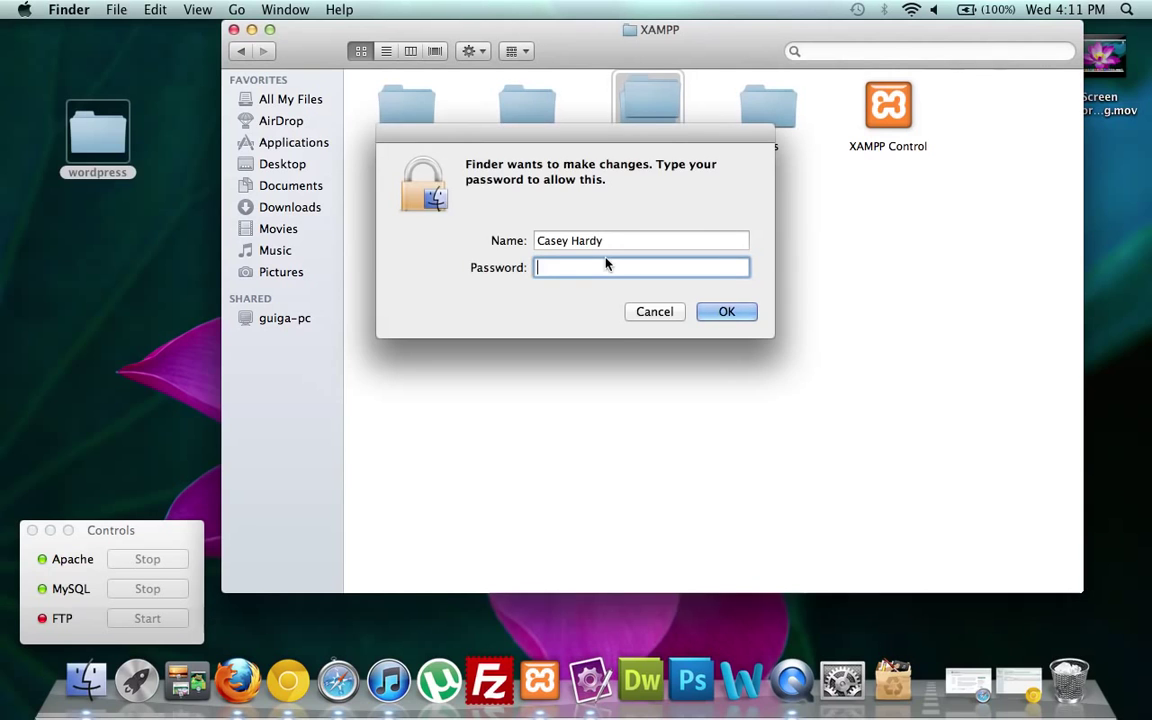
text(*********)
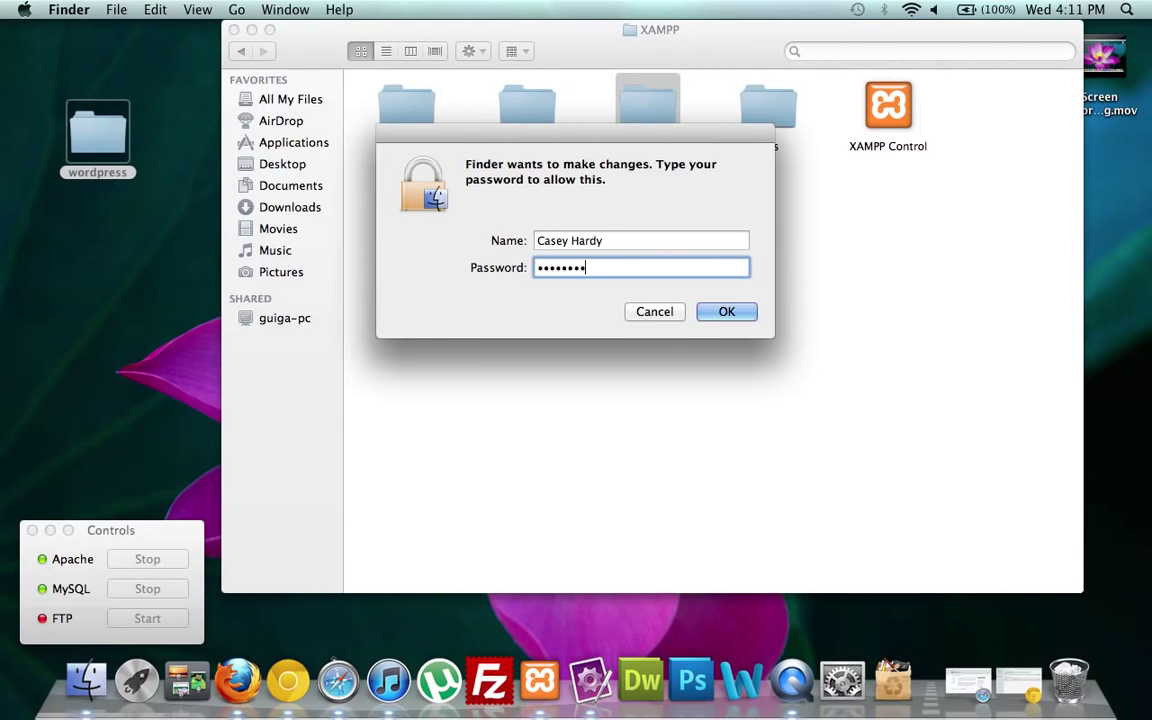
key(Return)
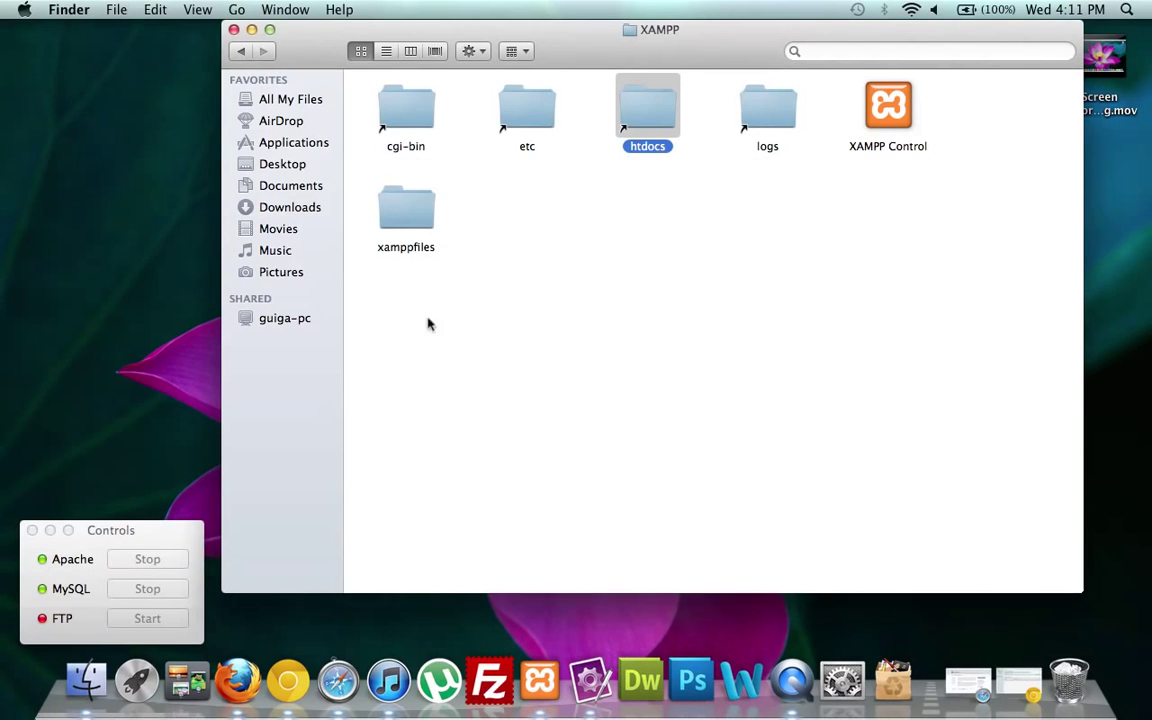
click(613, 244)
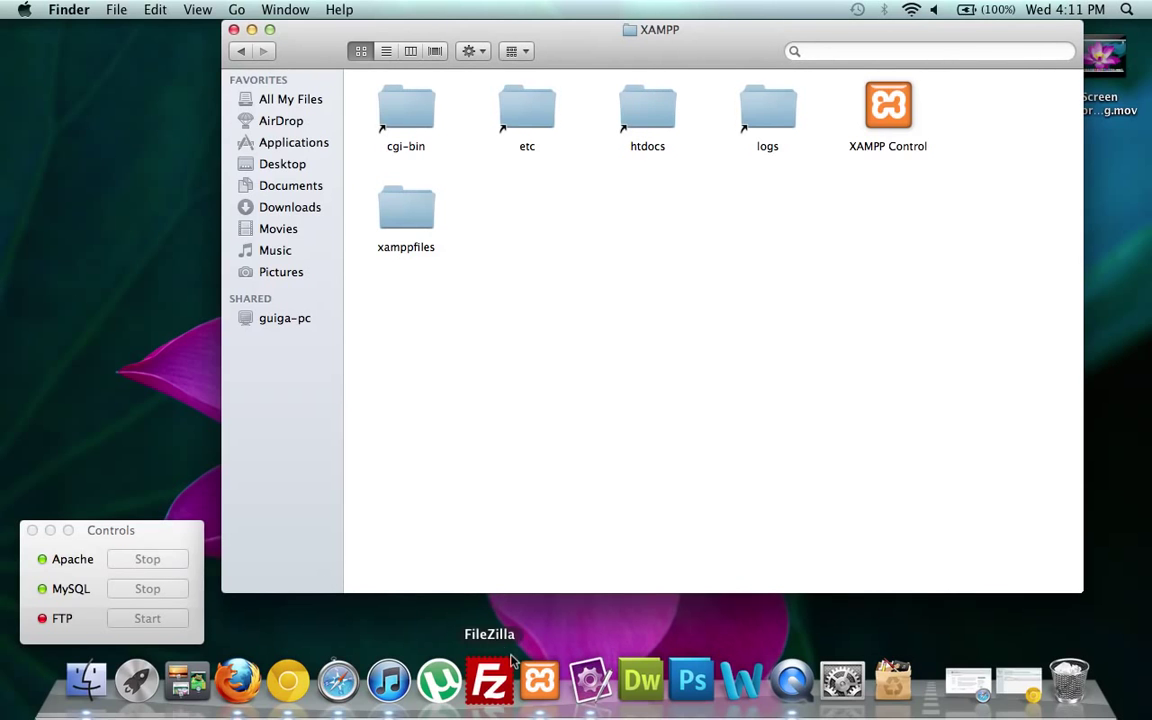
Restore the Chrome window and load localhost/wordpress in the address bar.
click(1015, 685)
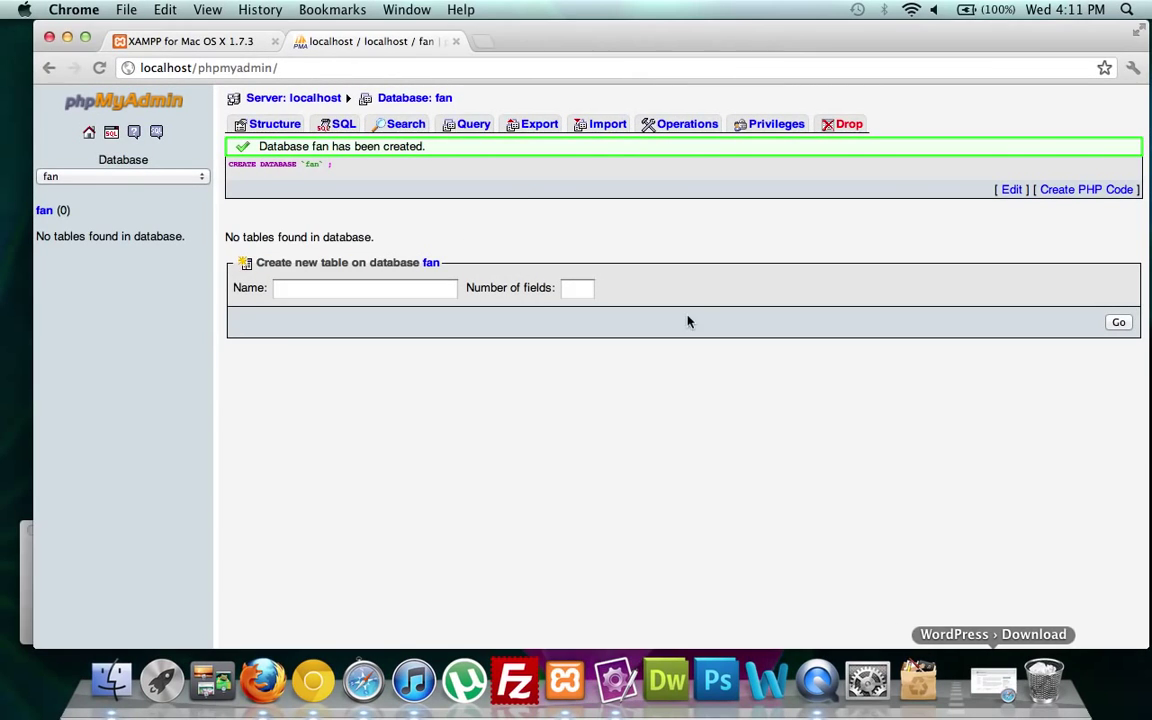
click(300, 67)
text(local)
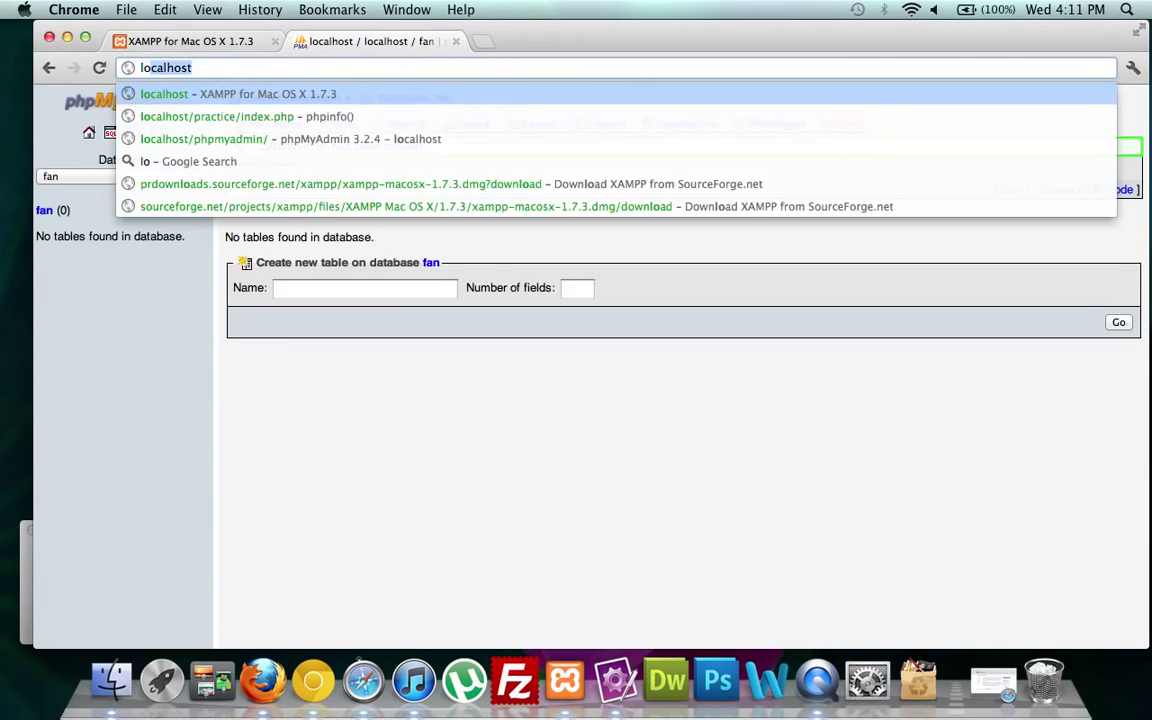
key(BackSpace)
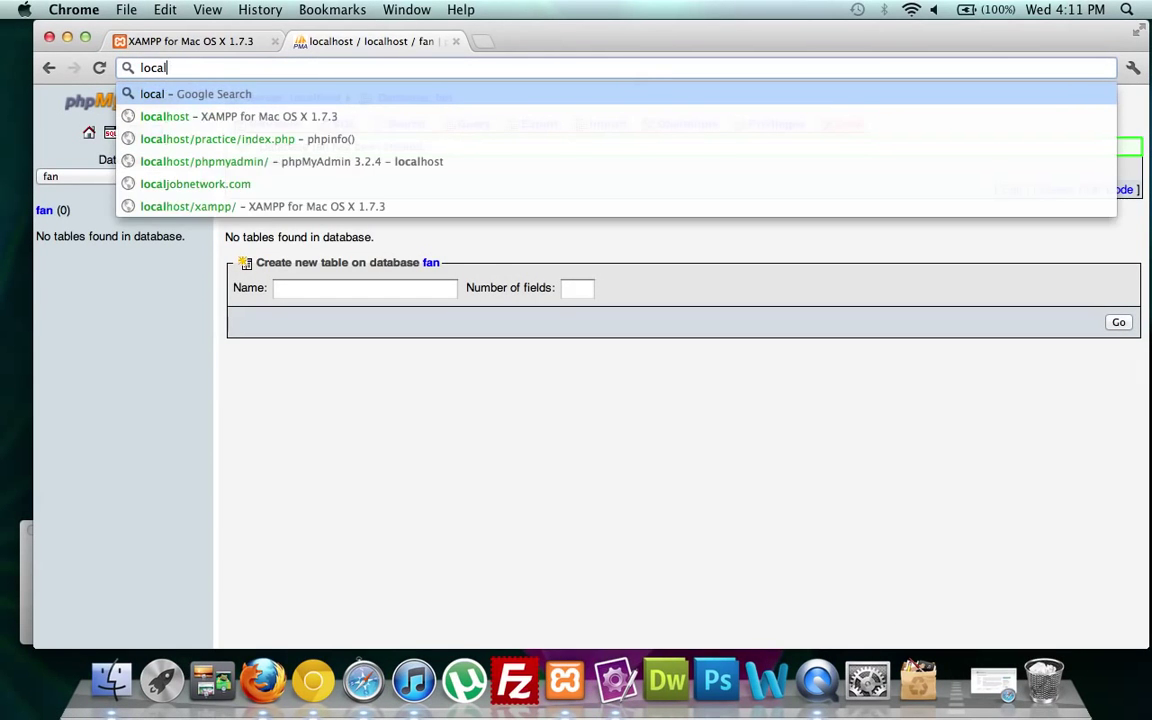
text(host/wod)
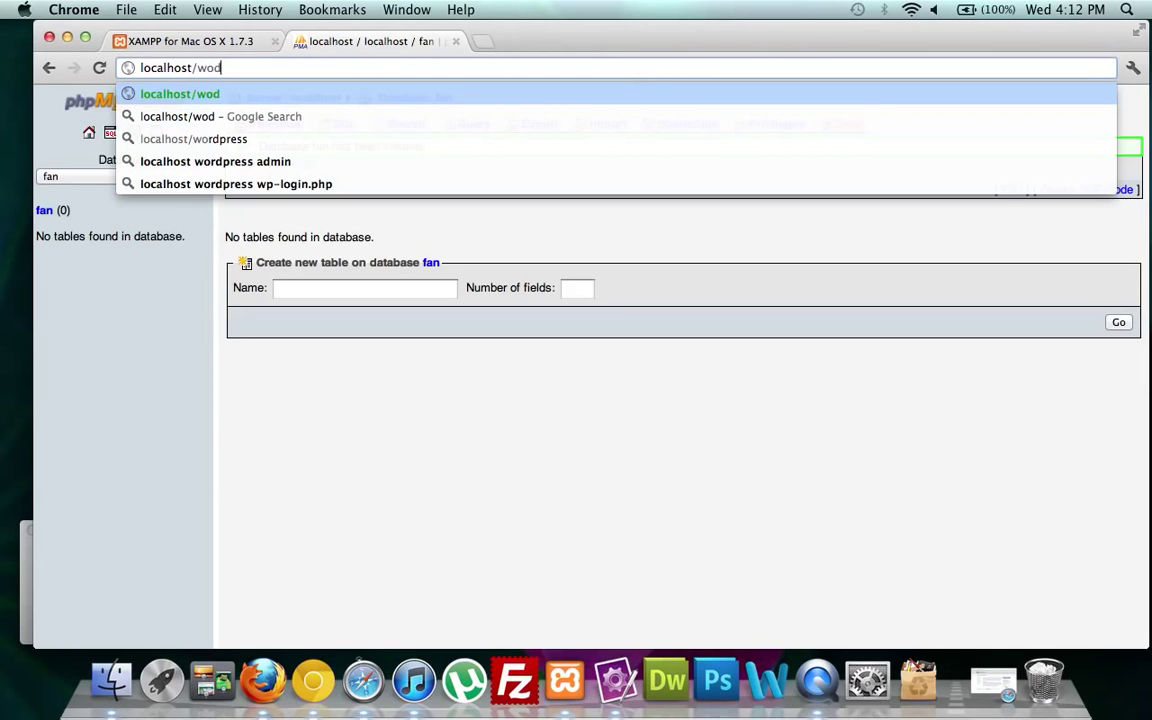
key(BackSpace)
text(rdpress)
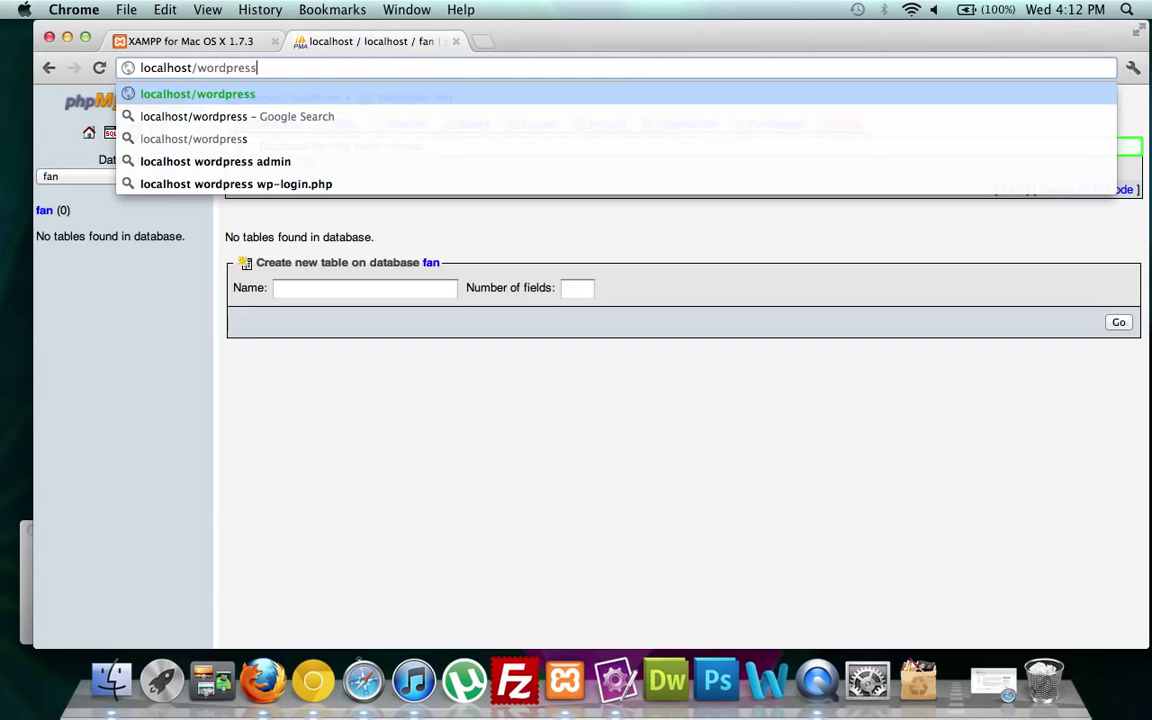
key(Return)
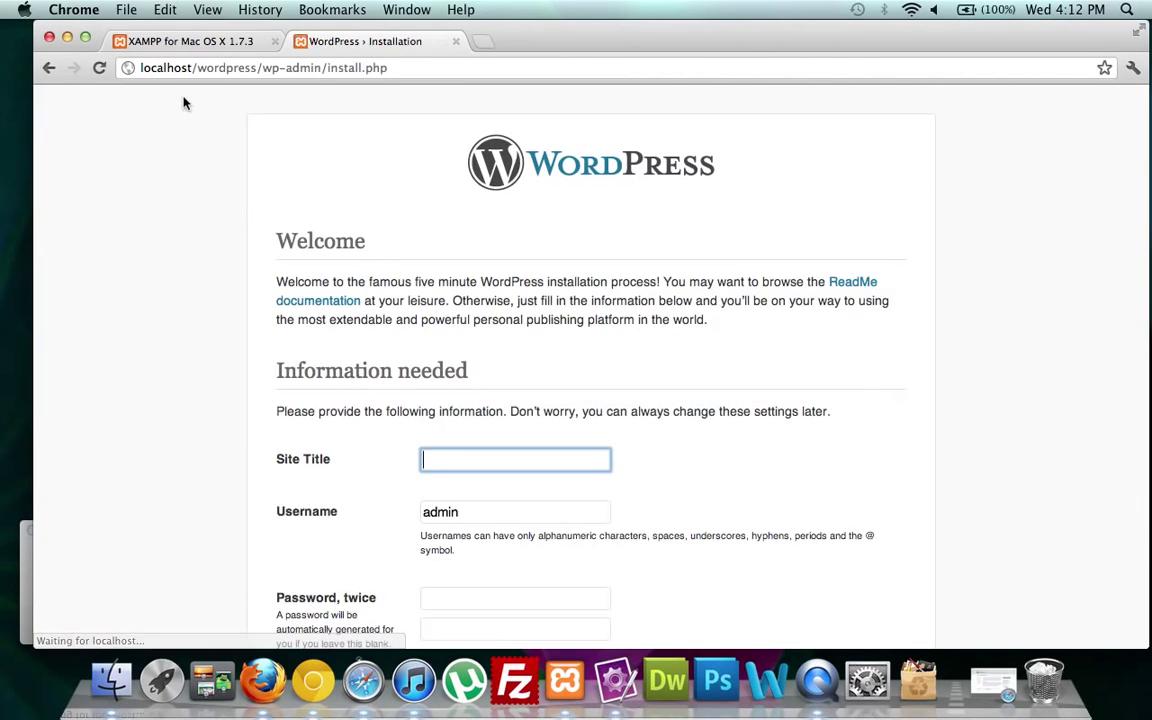
Always allow the keychain prompt so the WordPress installation page loads.
click(666, 274)
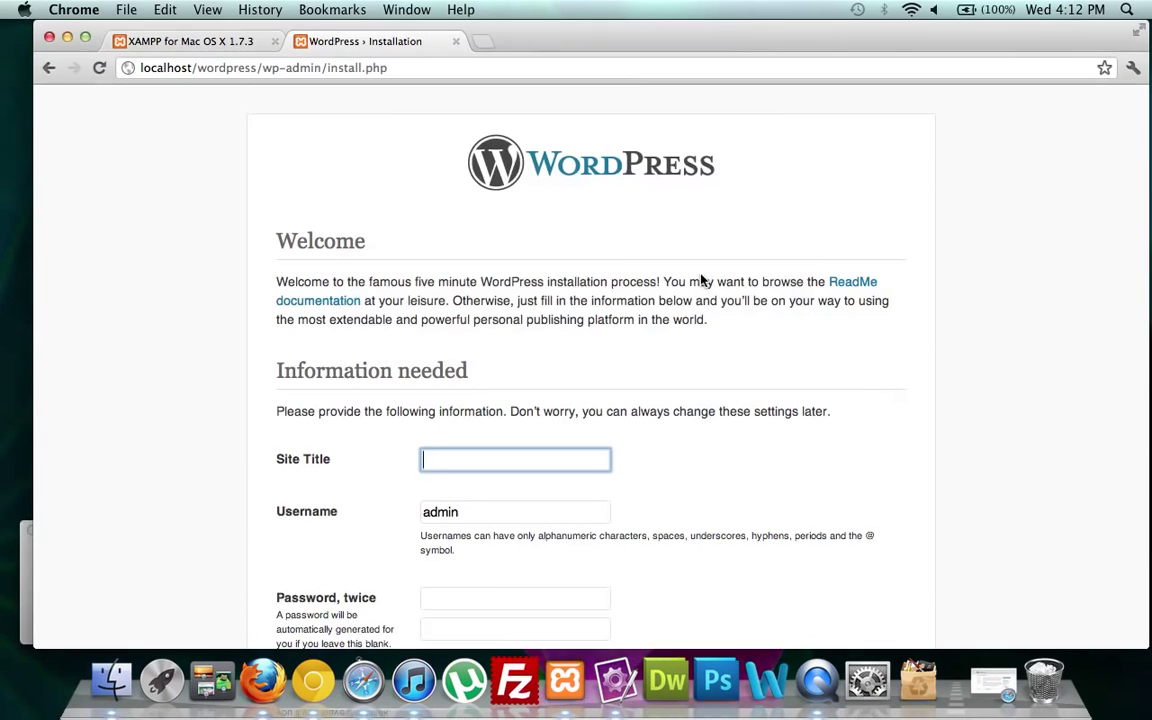
click(525, 274)
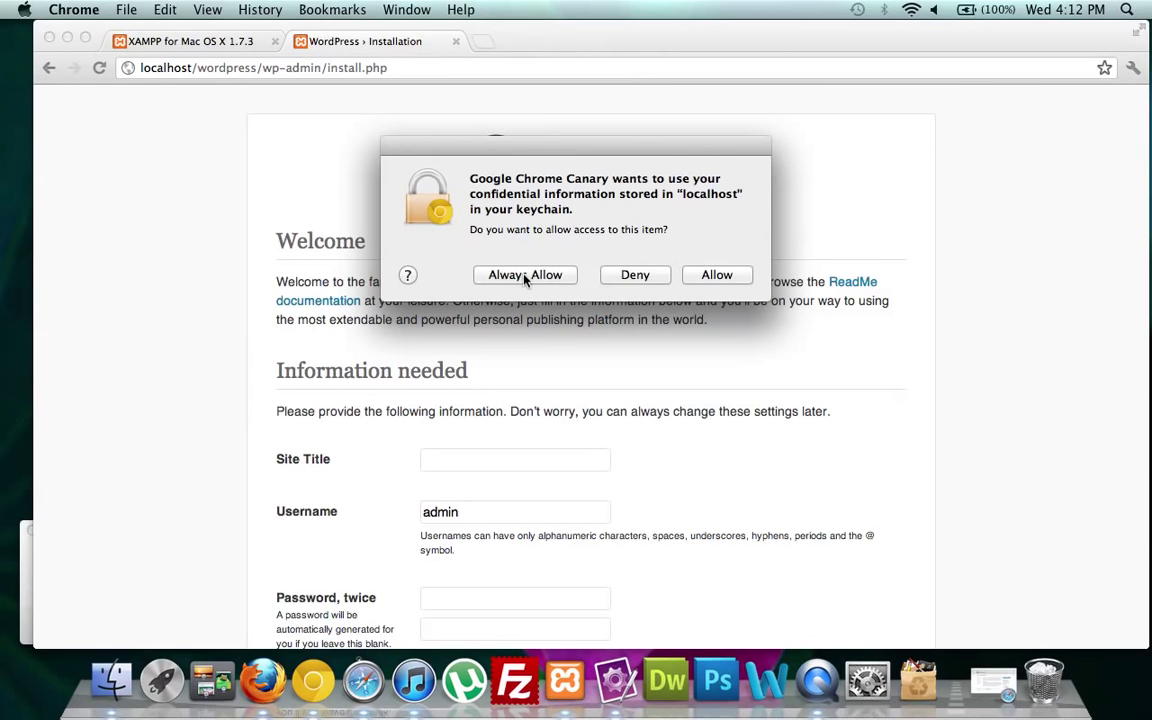
scroll(202, 330, down, 3)
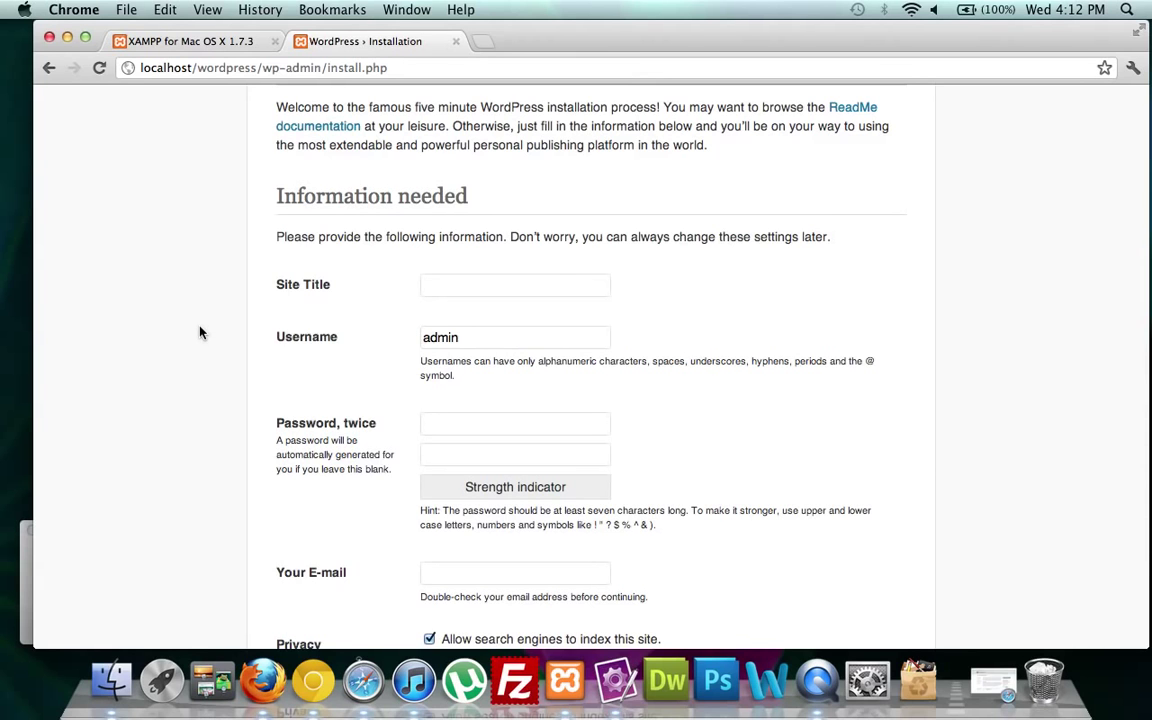
scroll(200, 332, up, 3)
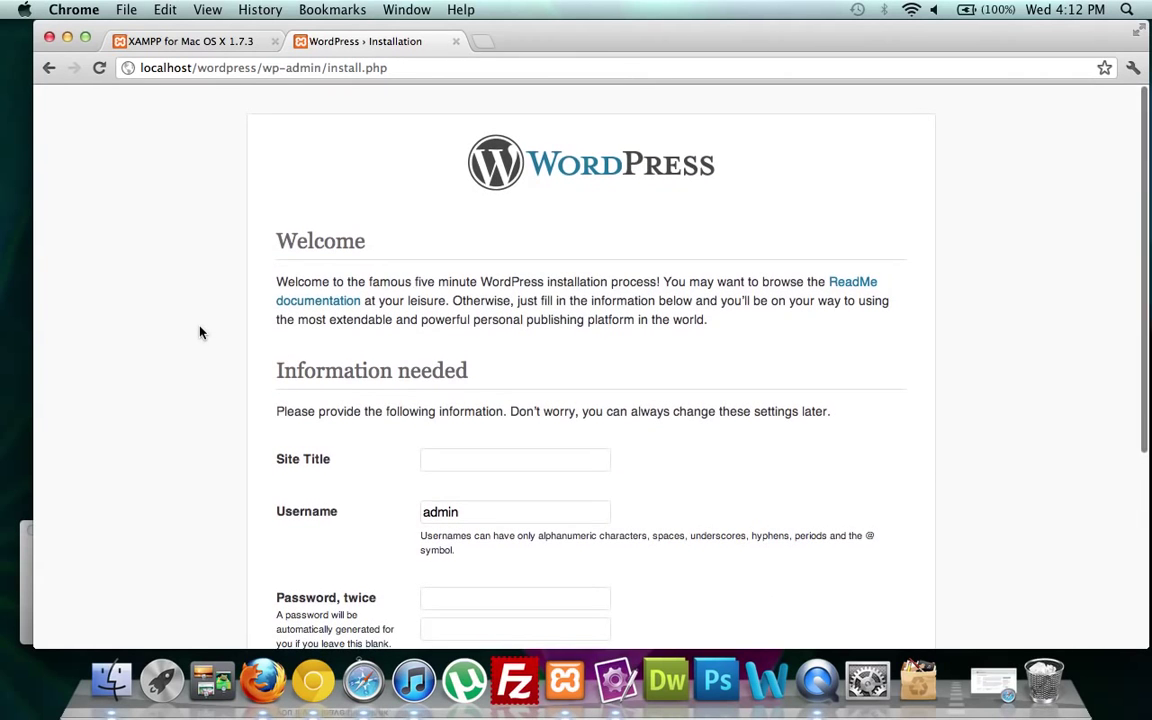
scroll(200, 330, down, 3)
Enter the site title 'Practice', clear the default username, and enter the admin password twice.
click(453, 260)
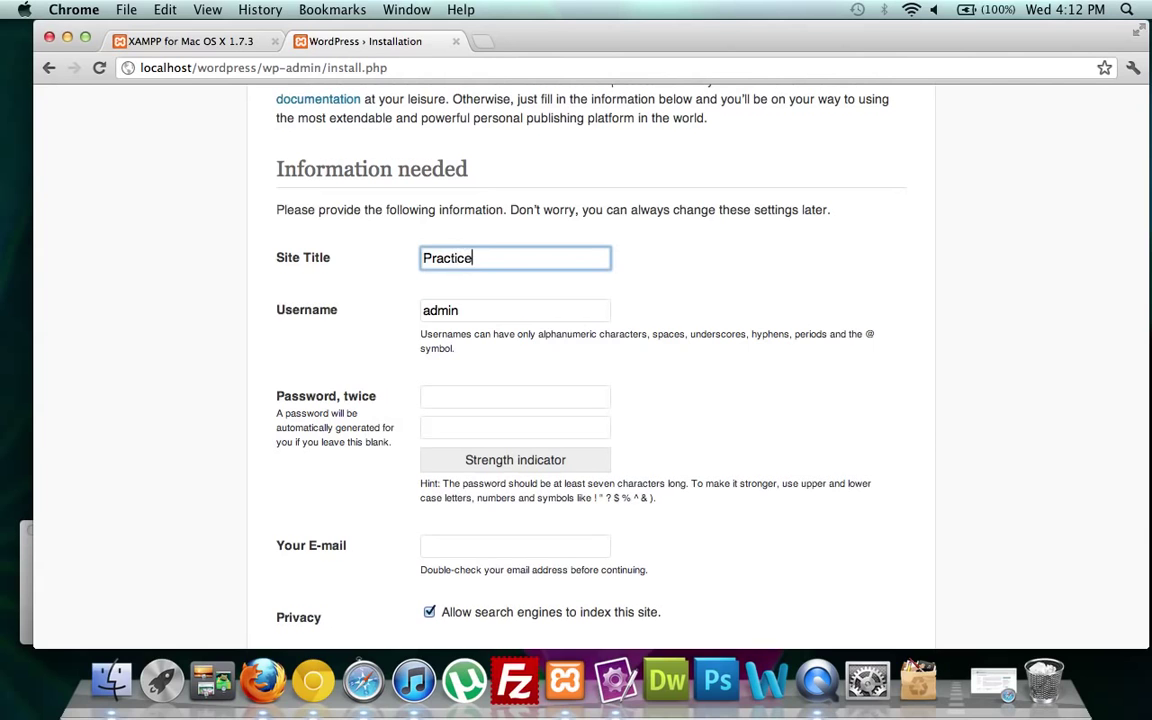
key(Tab)
key(BackSpace)
key(Tab)
text(••••••••)
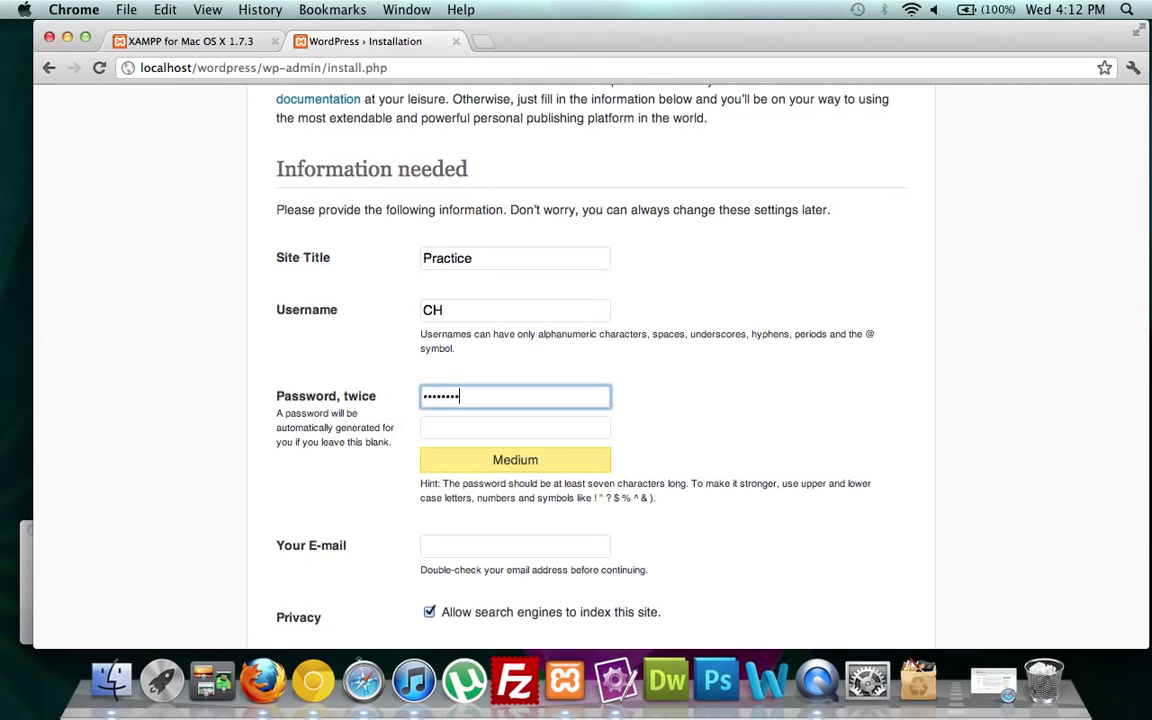
key(Tab)
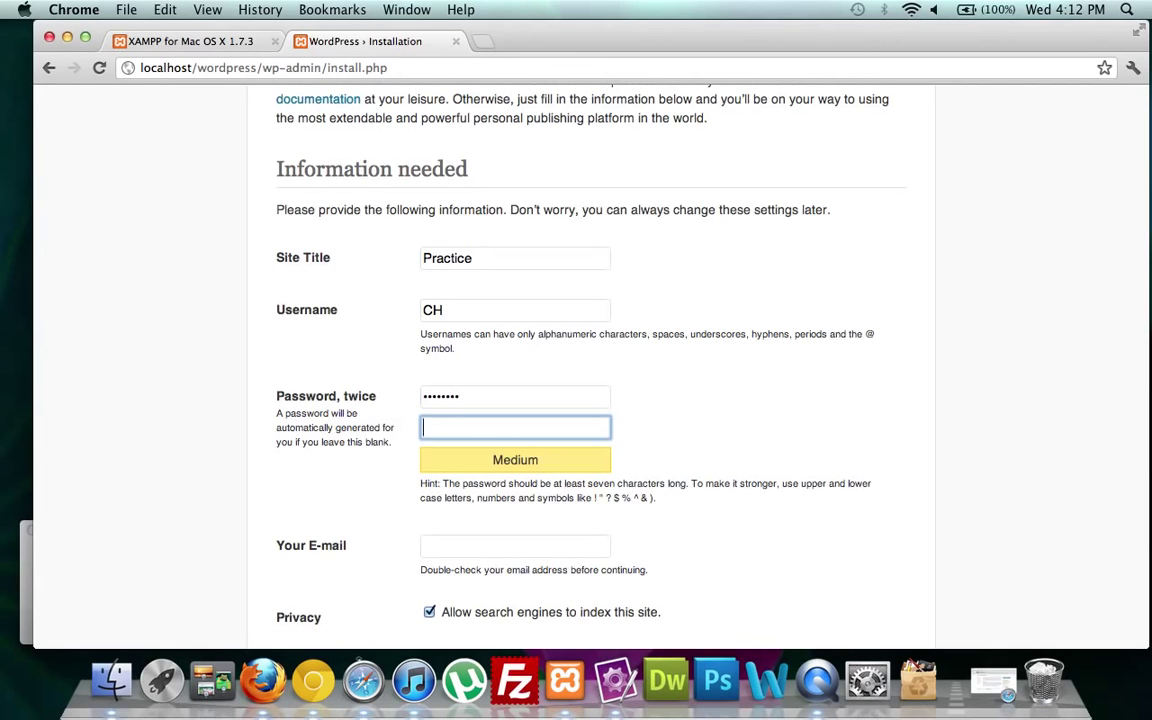
text(••••••••)
Fill in the admin e-mail address and install WordPress.
scroll(140, 321, down, 3)
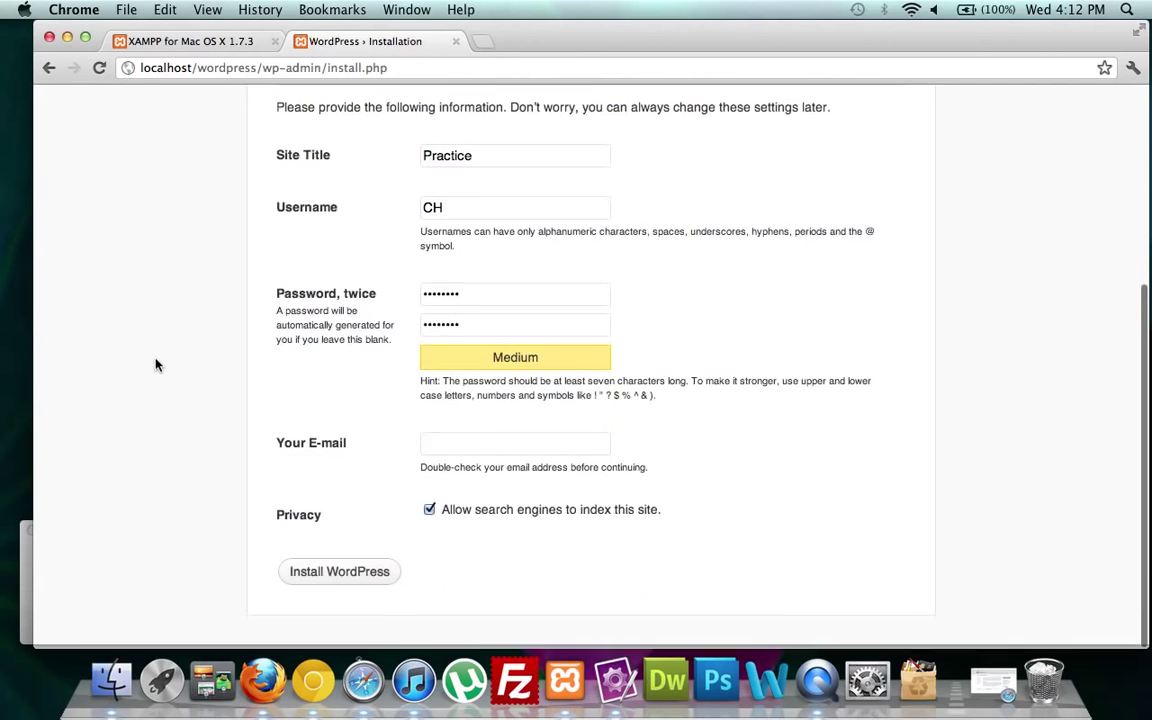
click(463, 446)
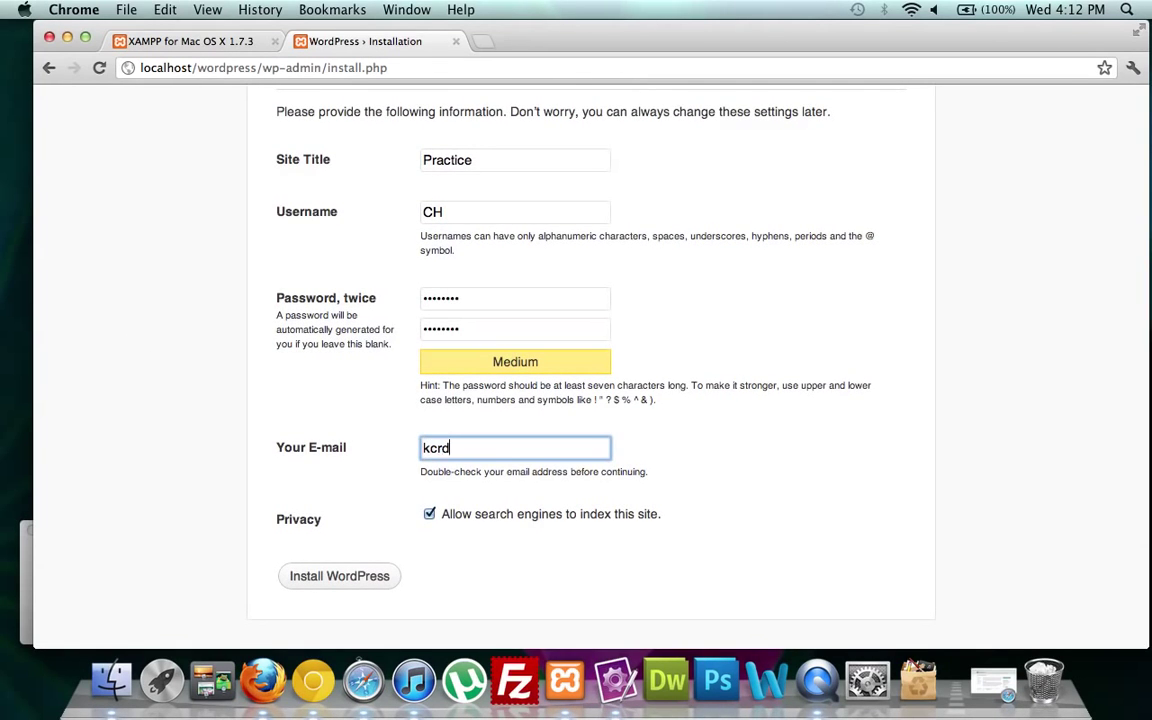
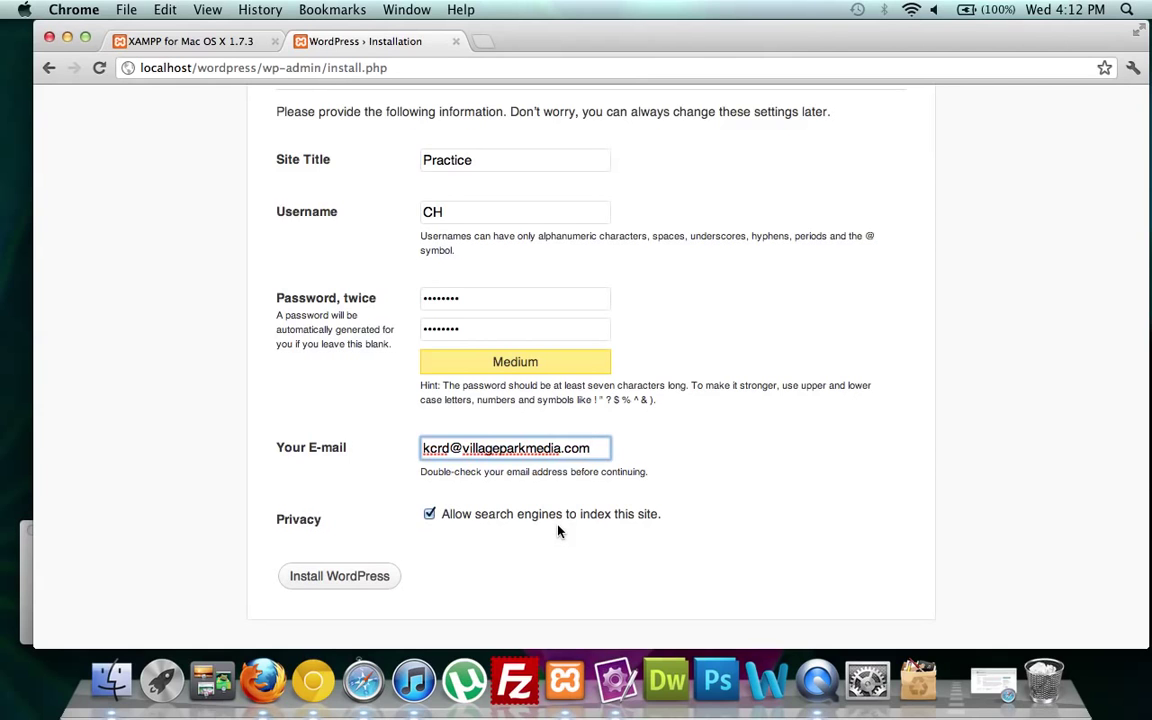
click(337, 584)
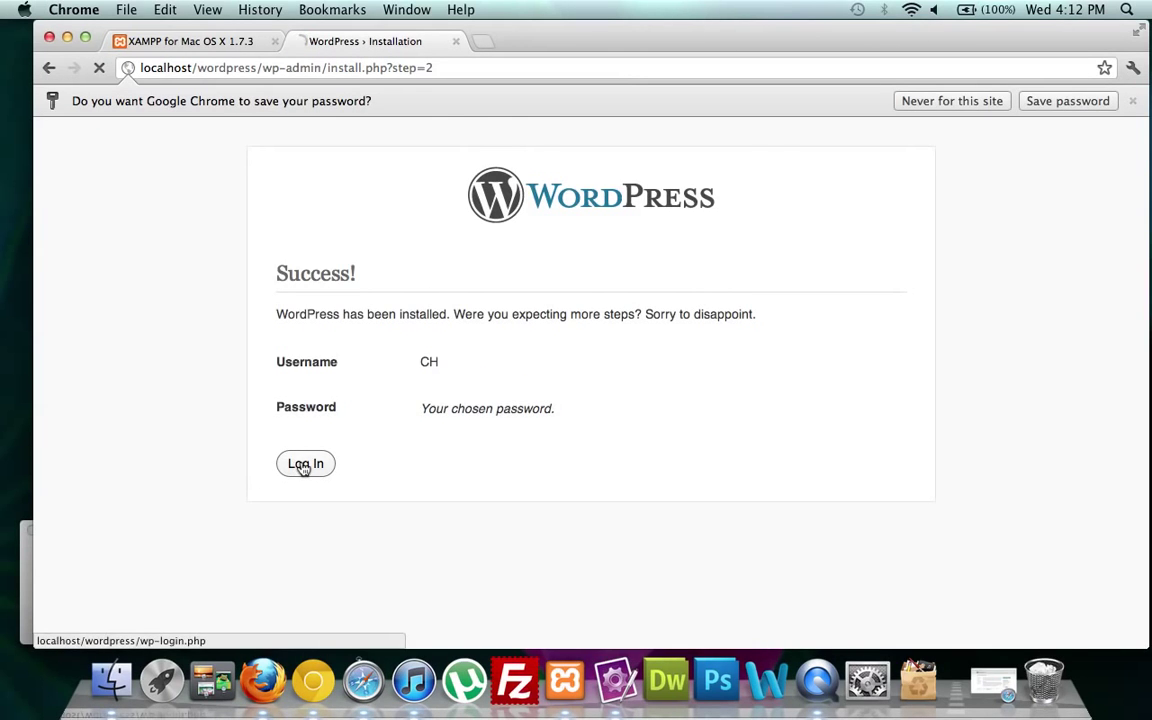
Log in on the WordPress login page with the new admin username and password.
click(305, 464)
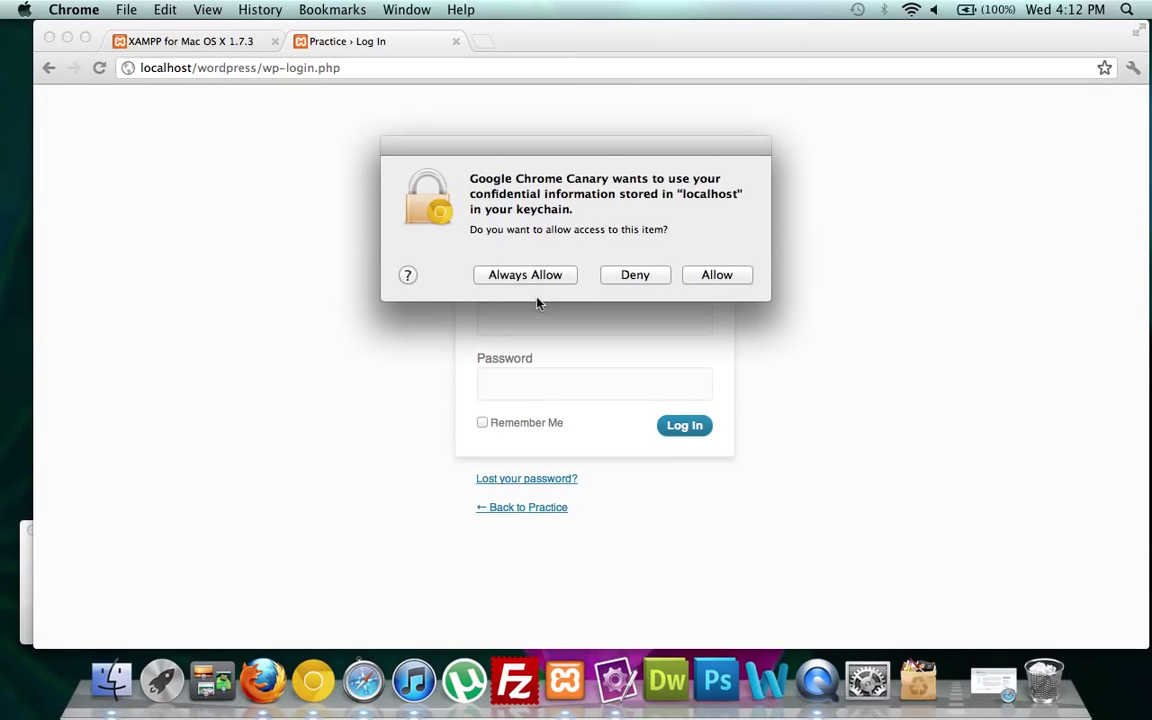
click(536, 278)
text(CH)
key(Tab)
text(•••••••)
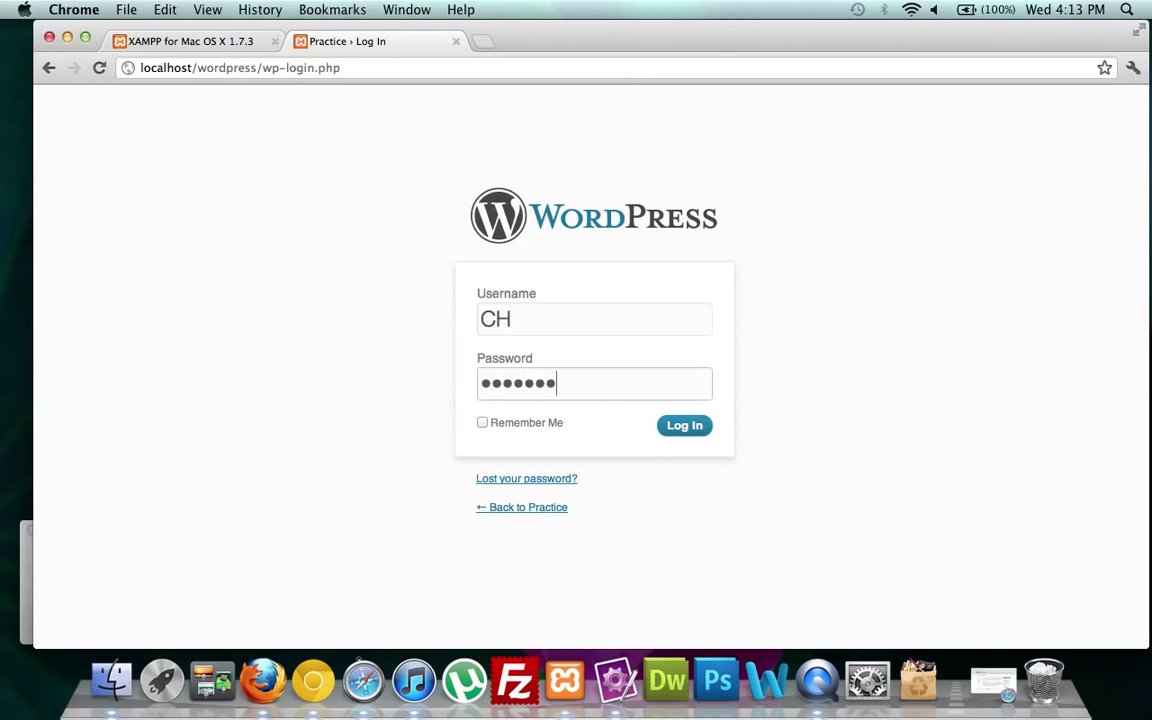
key(Return)
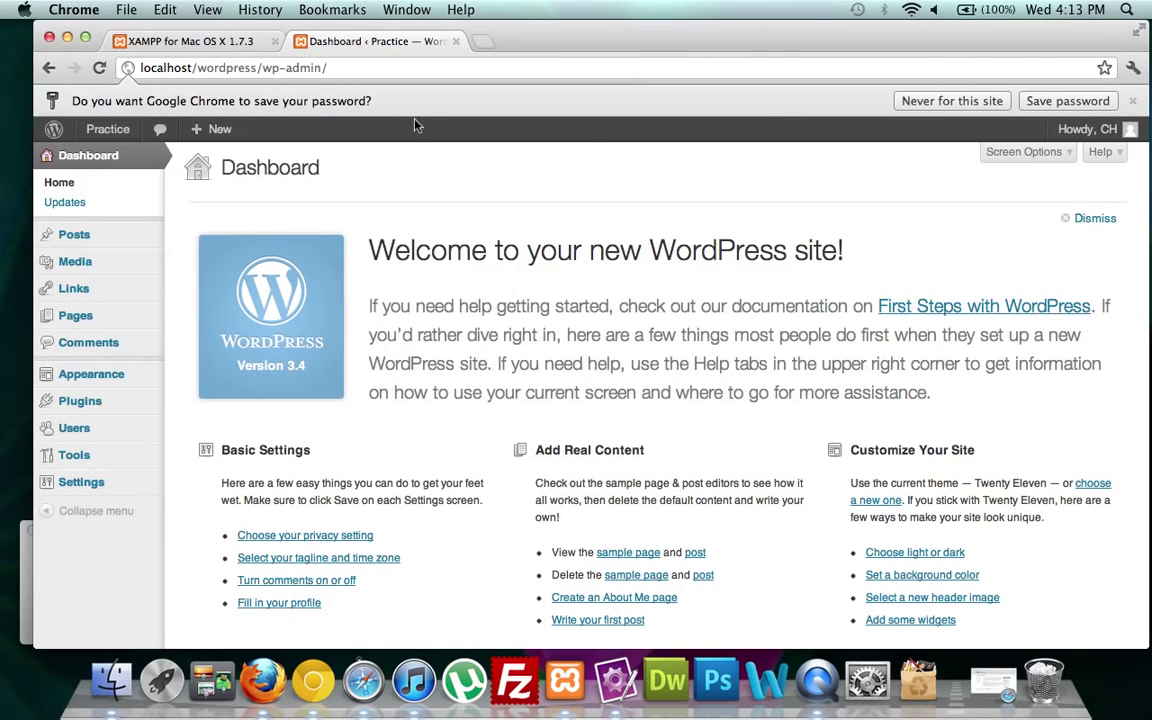
Dismiss the save-password offer and open the public Practice site in a new tab.
click(928, 104)
mouse_move(112, 108)
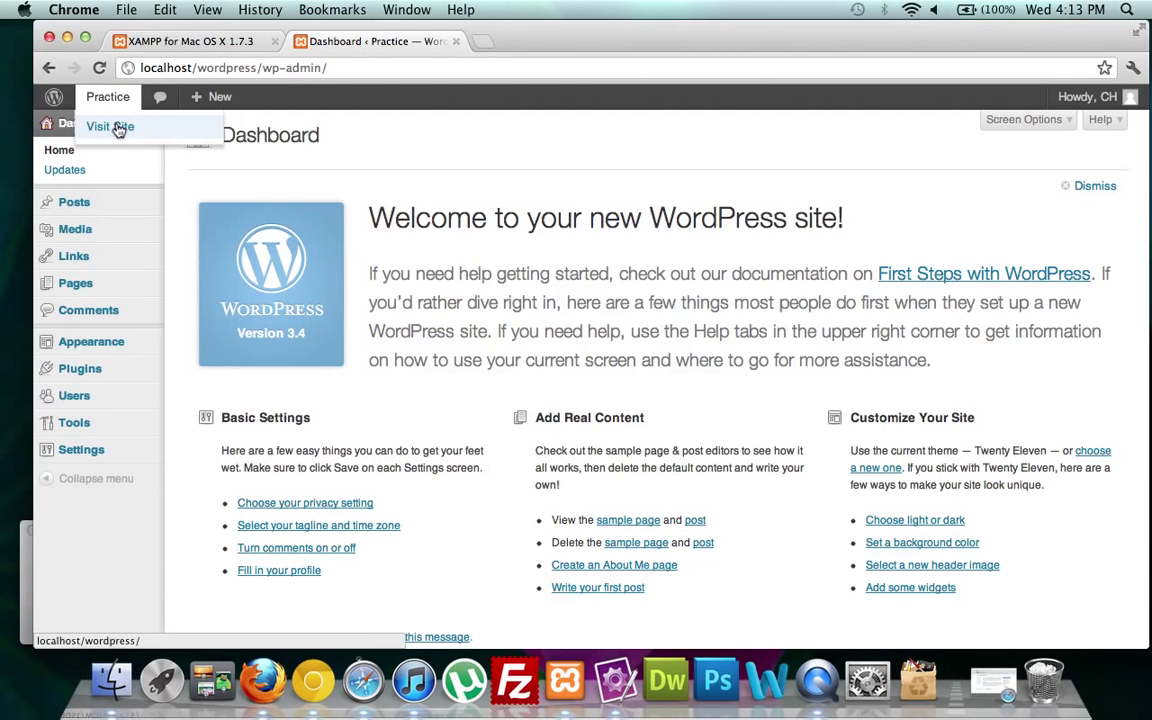
super+click(119, 130)
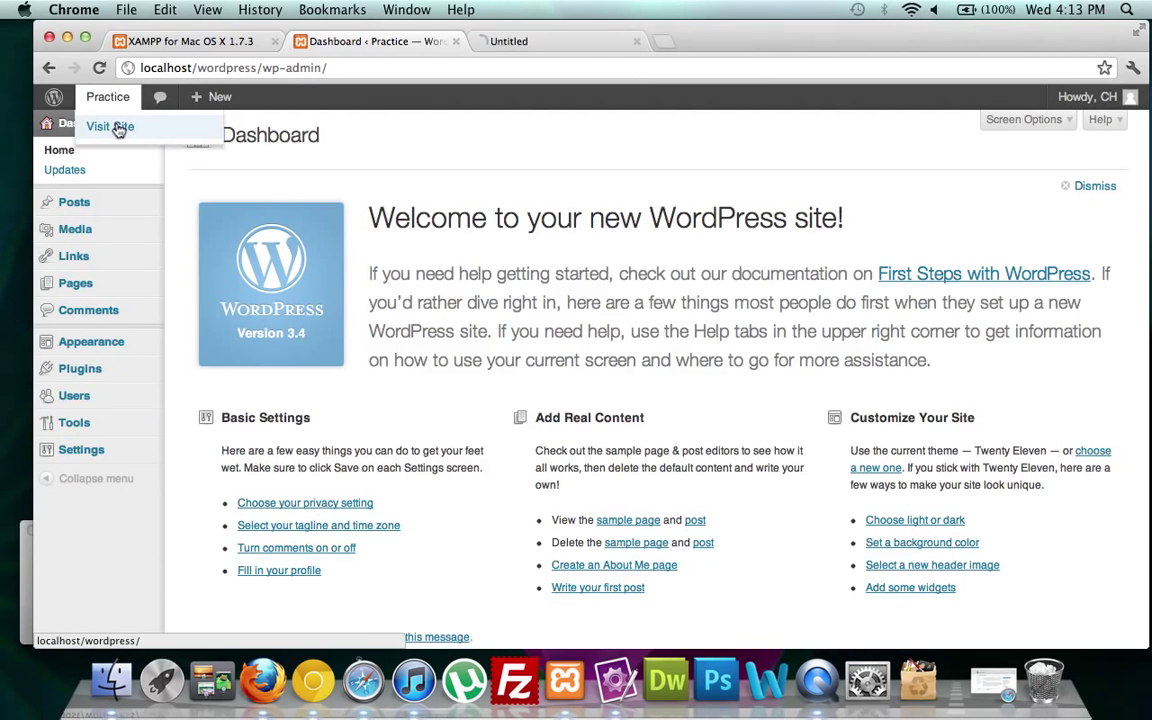
click(538, 42)
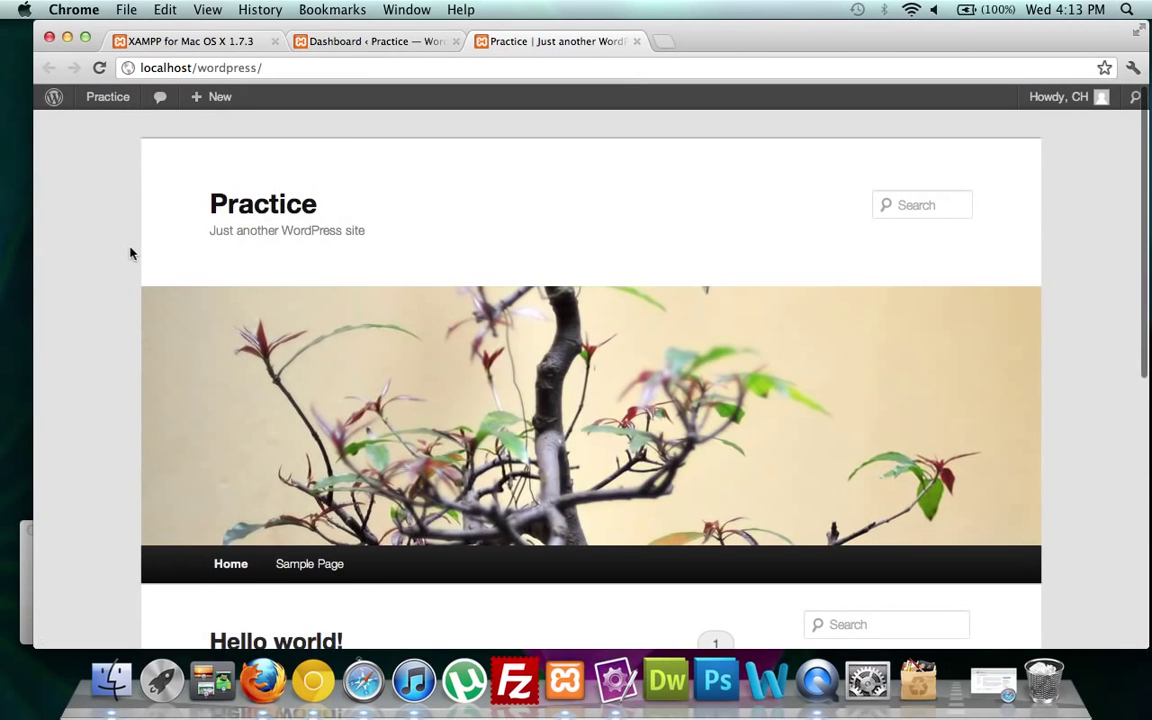